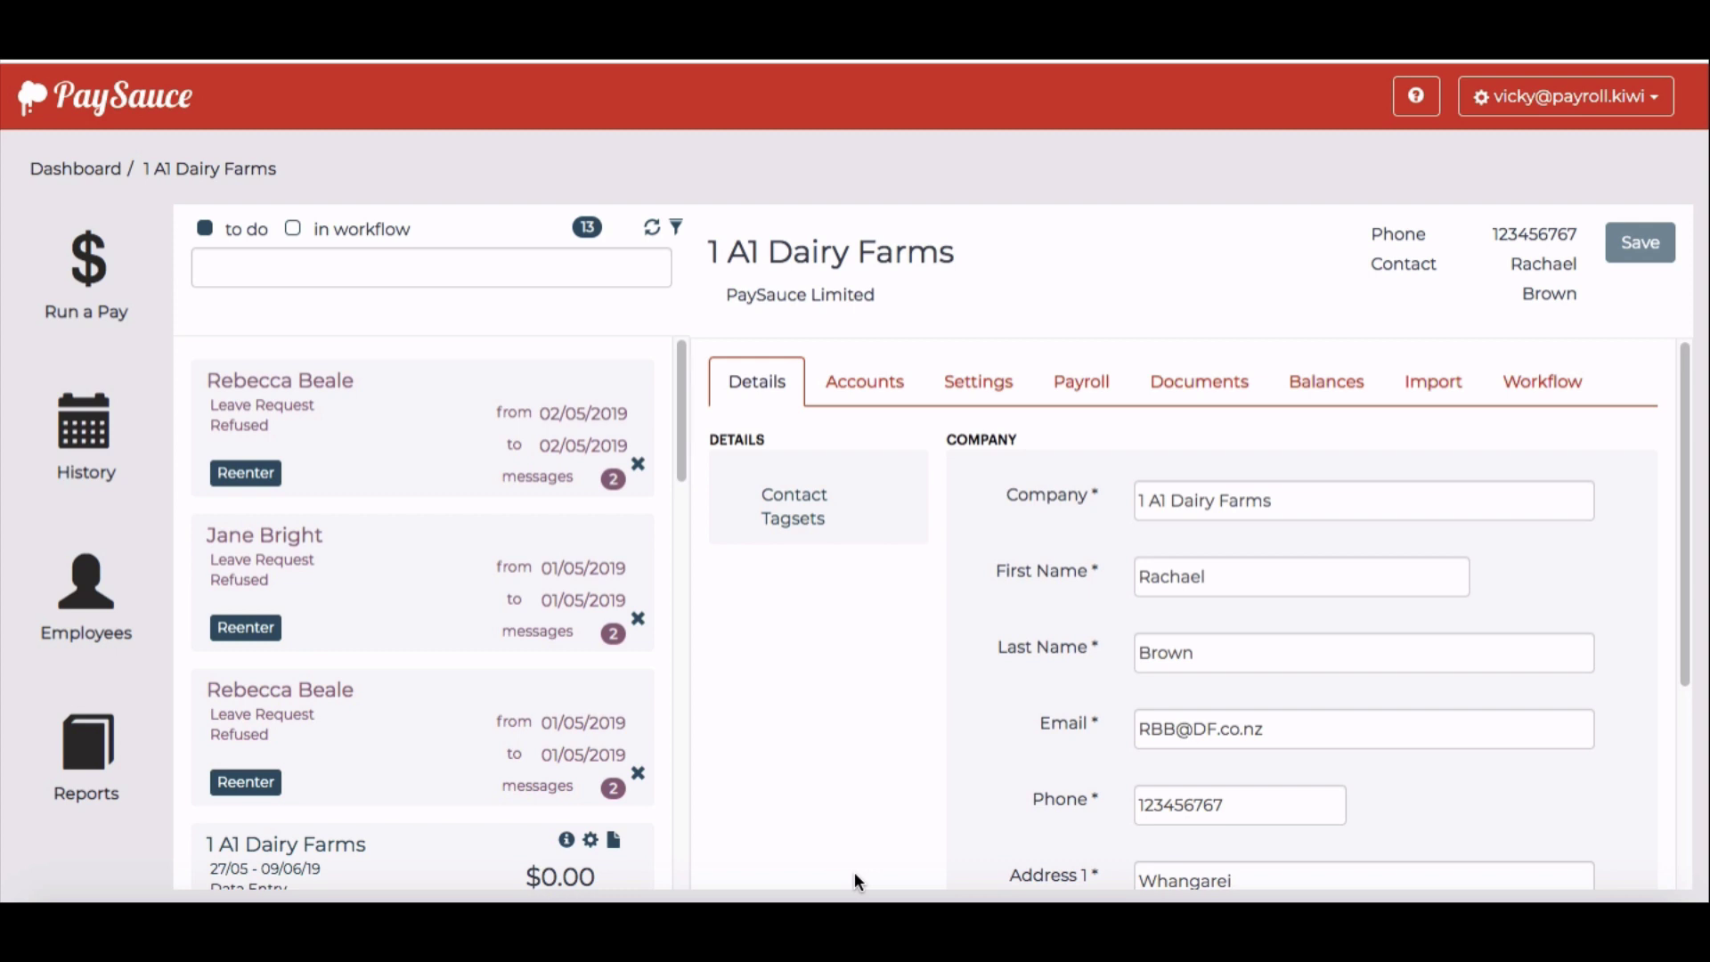
Open the 27/05 - 09/06/19 pay run and display its leave actions for 3rd - Queens Birthday
{"action": "left_click", "coordinate": [89, 258]}
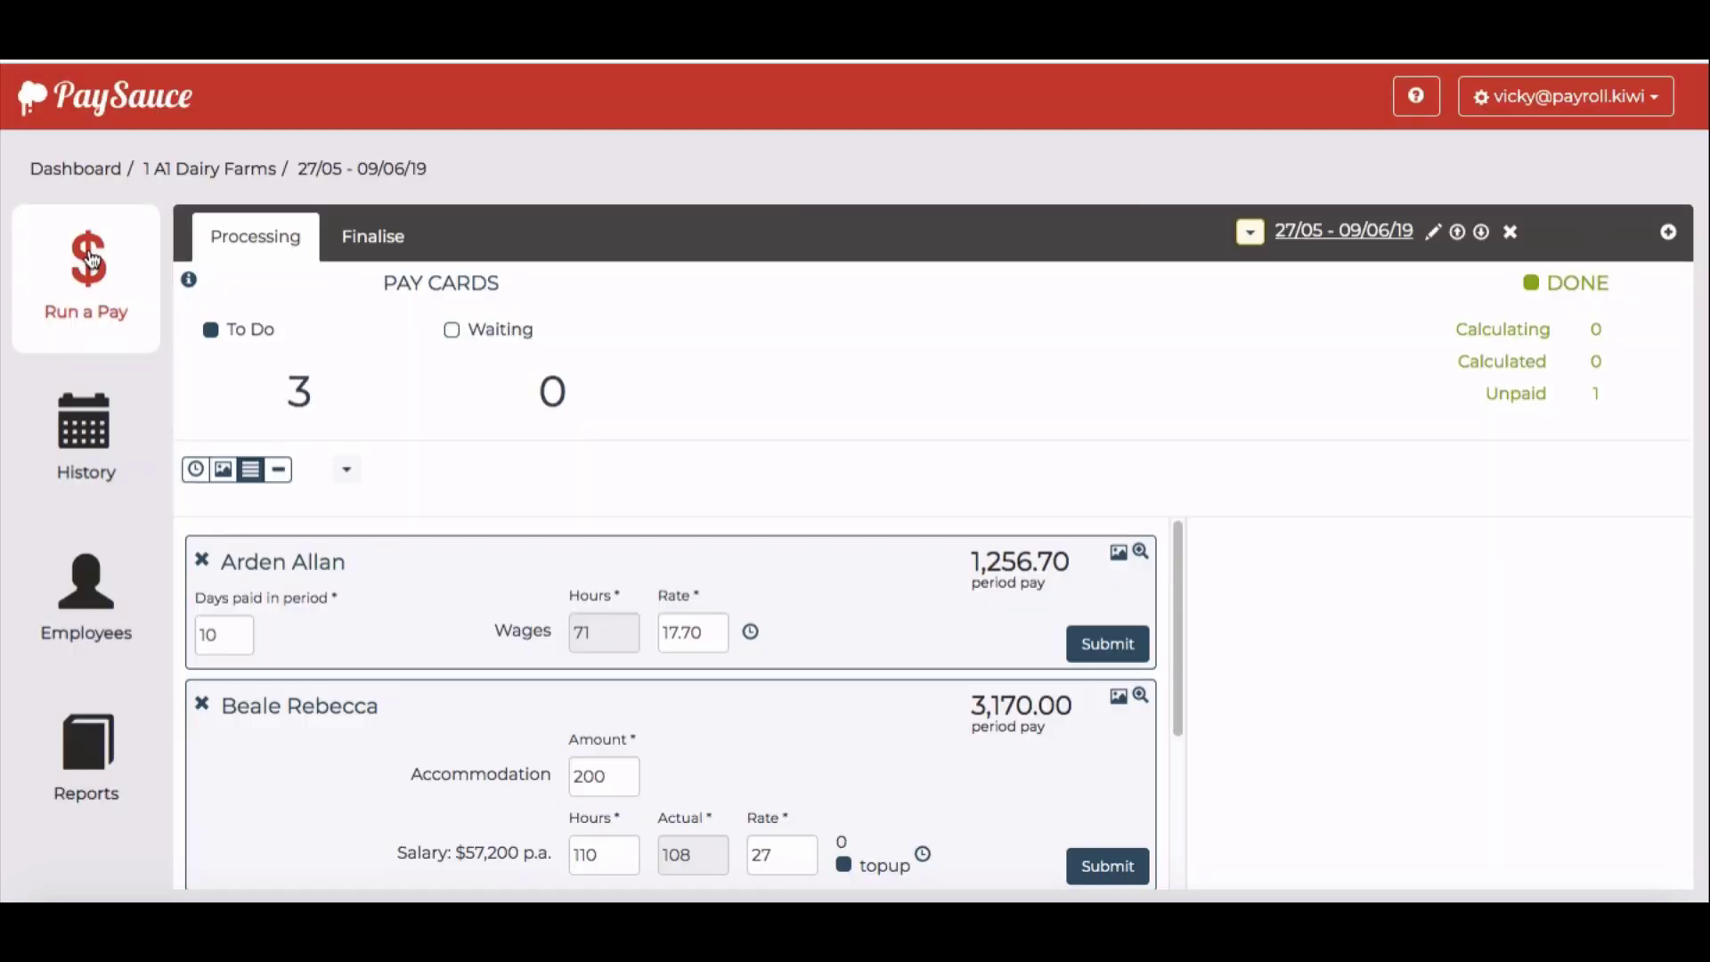
{"action": "left_click", "coordinate": [232, 478]}
{"action": "left_click", "coordinate": [223, 472]}
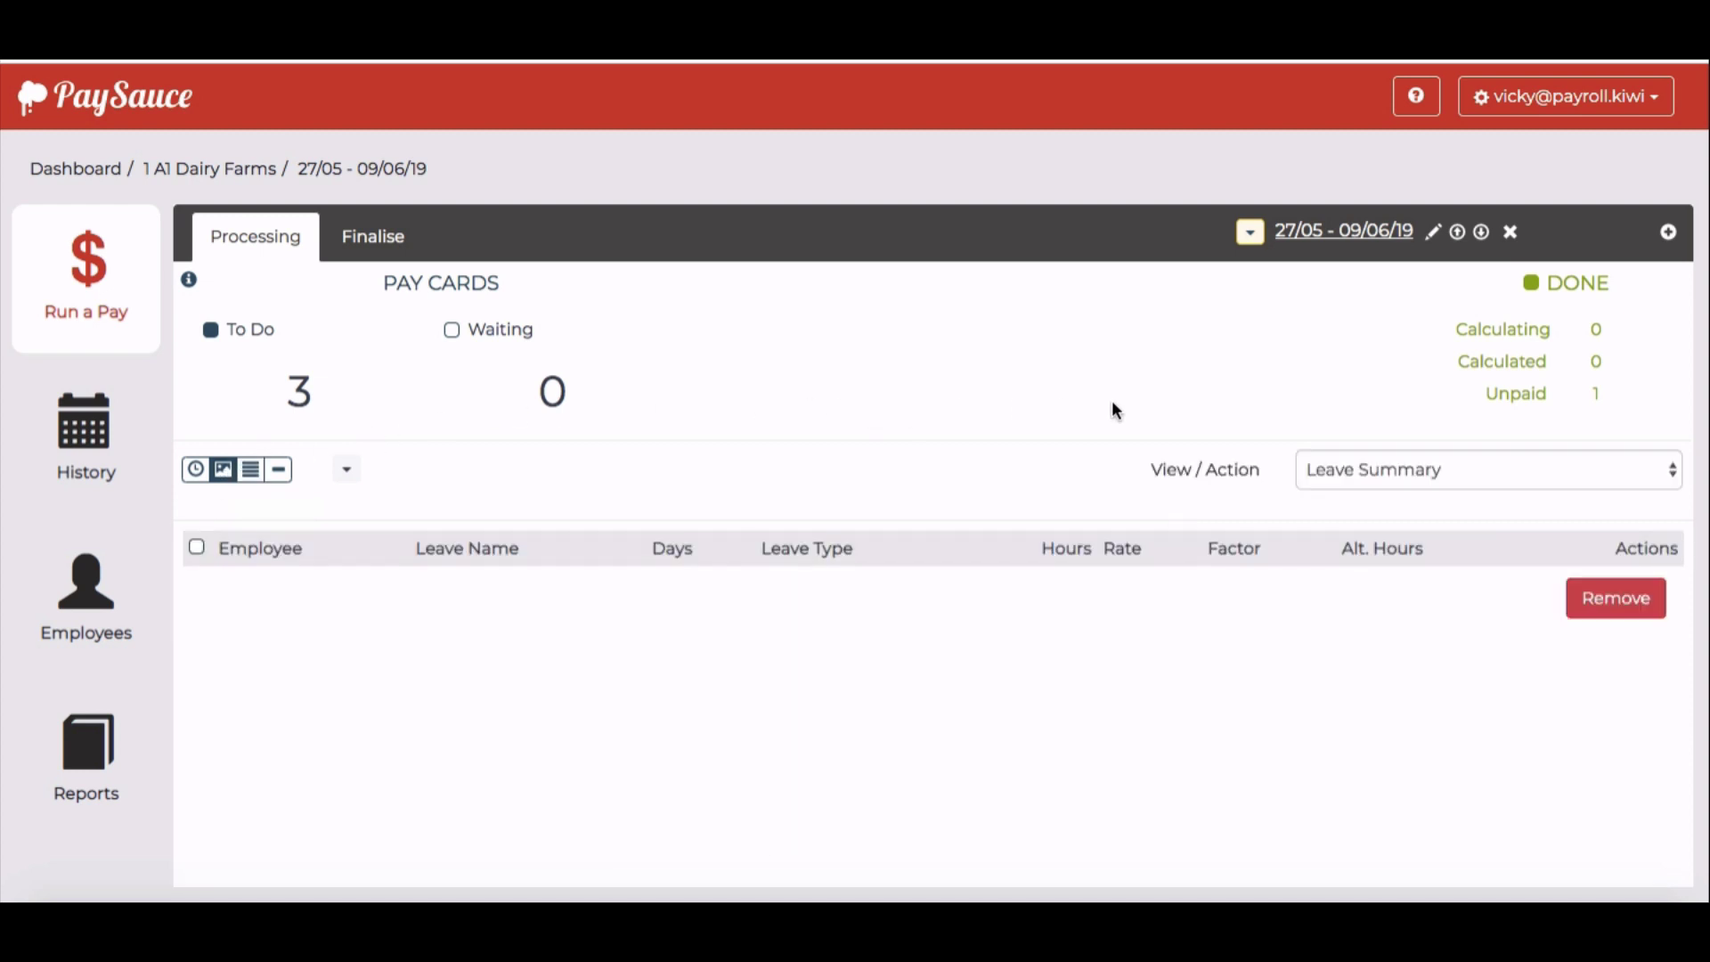
{"action": "left_click", "coordinate": [1466, 464]}
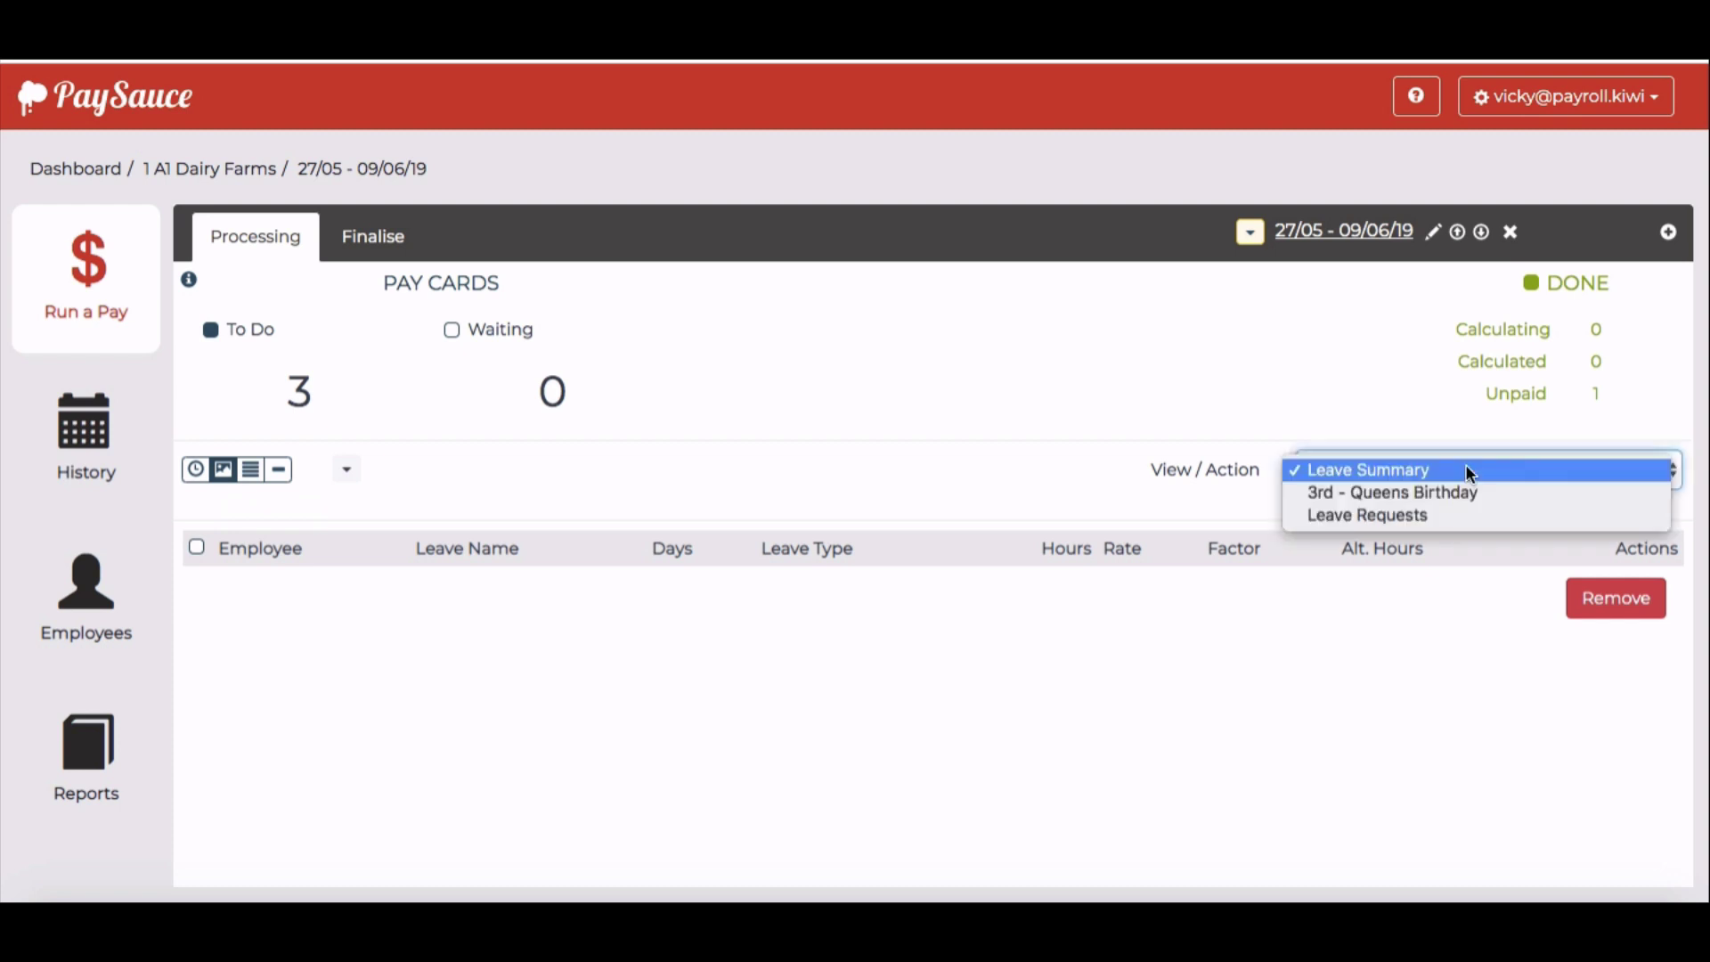
{"action": "left_click", "coordinate": [1457, 489]}
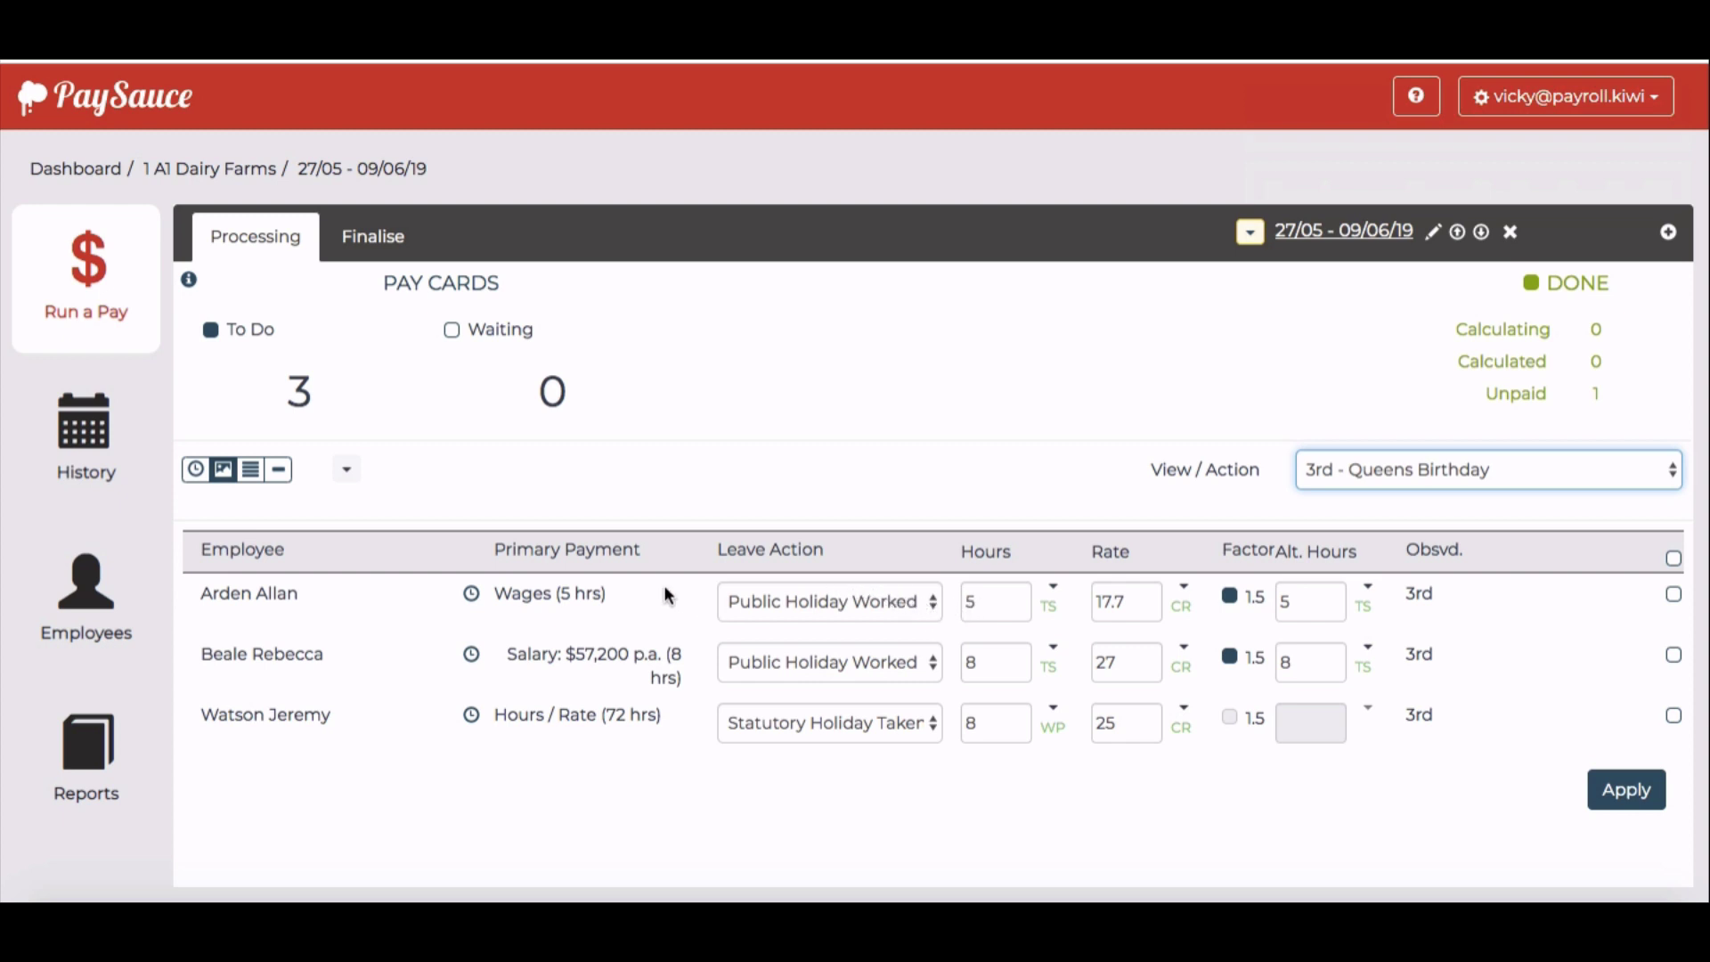
Check the wages employee's timesheet for the public holiday and set their alternative hours to 0
{"action": "left_click", "coordinate": [469, 594]}
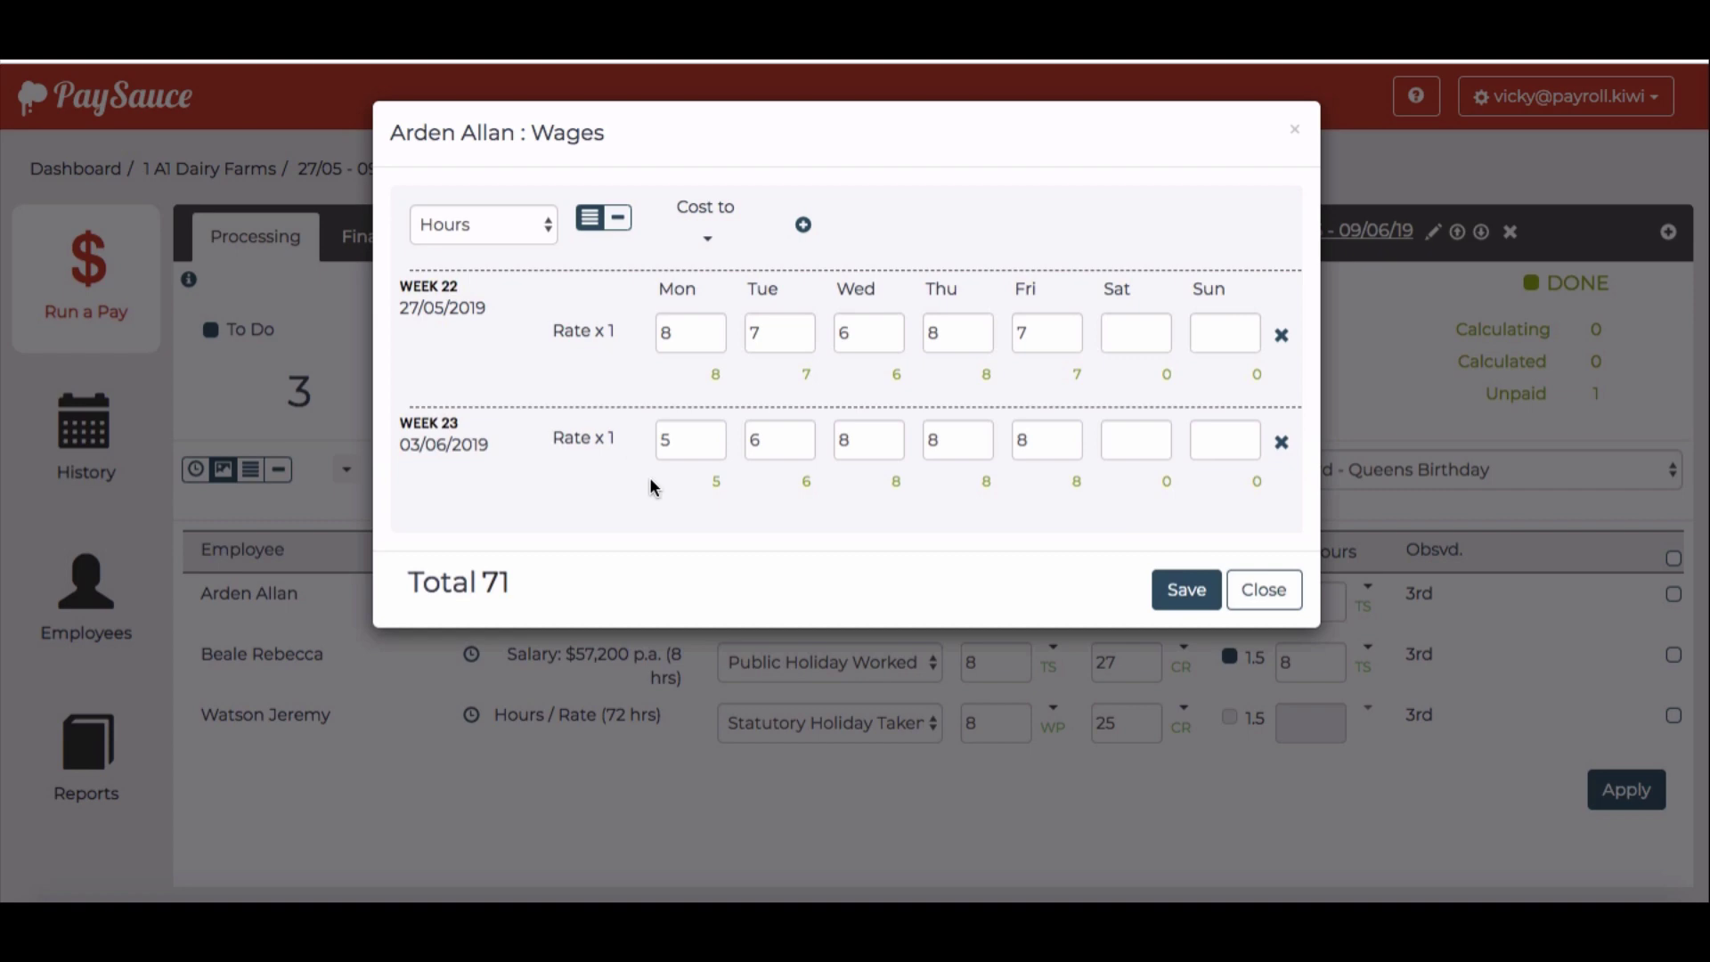
{"action": "left_click", "coordinate": [1256, 590]}
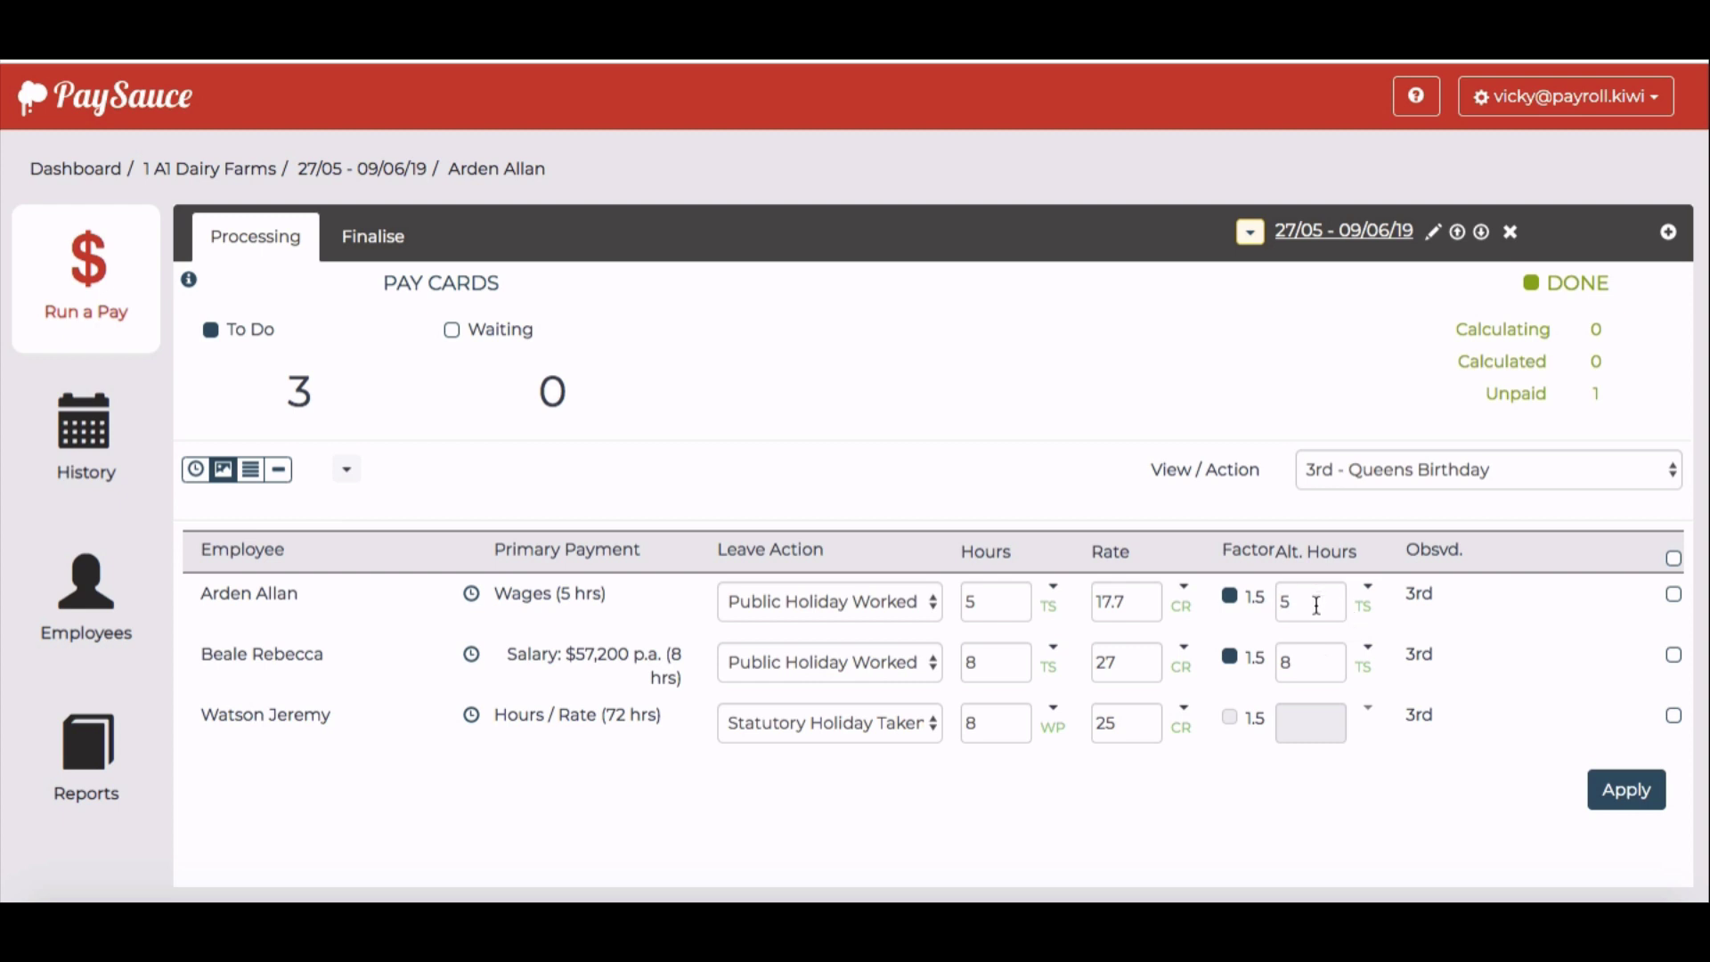
{"action": "left_click_drag", "start_coordinate": [1317, 606], "coordinate": [1275, 609]}
{"action": "left_click", "coordinate": [1391, 623]}
Check the salaried employee's timesheet and set their alternative hours to Standard Daily Hours (10)
{"action": "left_click", "coordinate": [471, 657]}
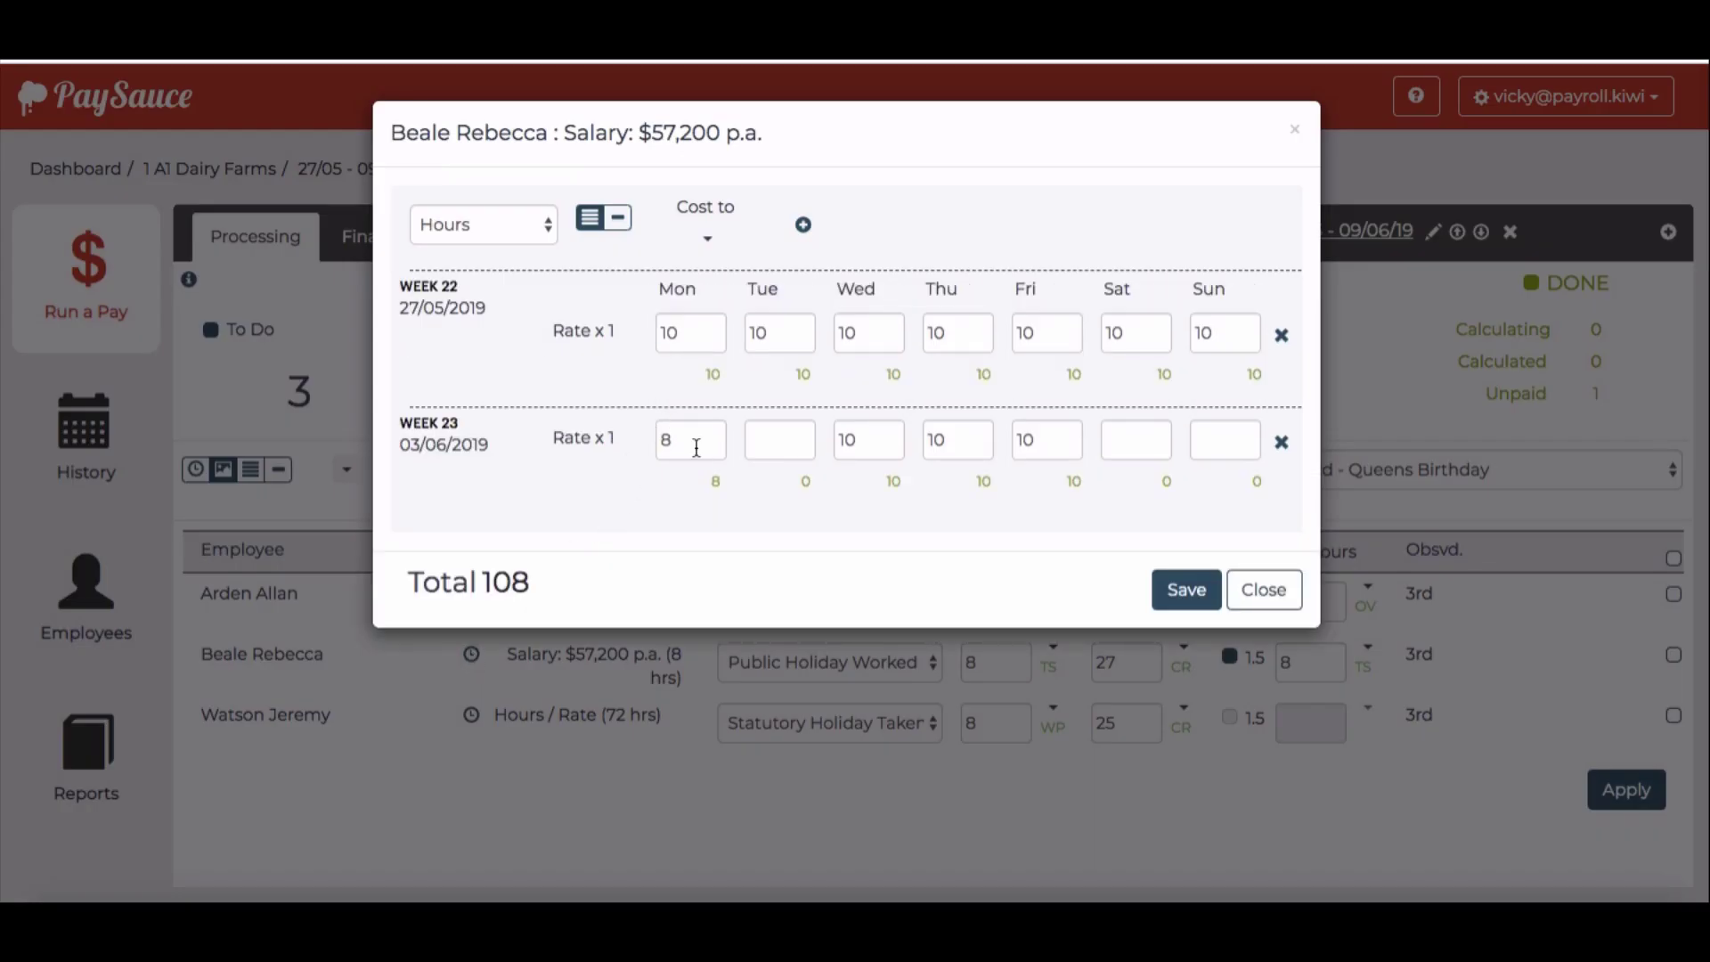
{"action": "left_click", "coordinate": [1262, 591]}
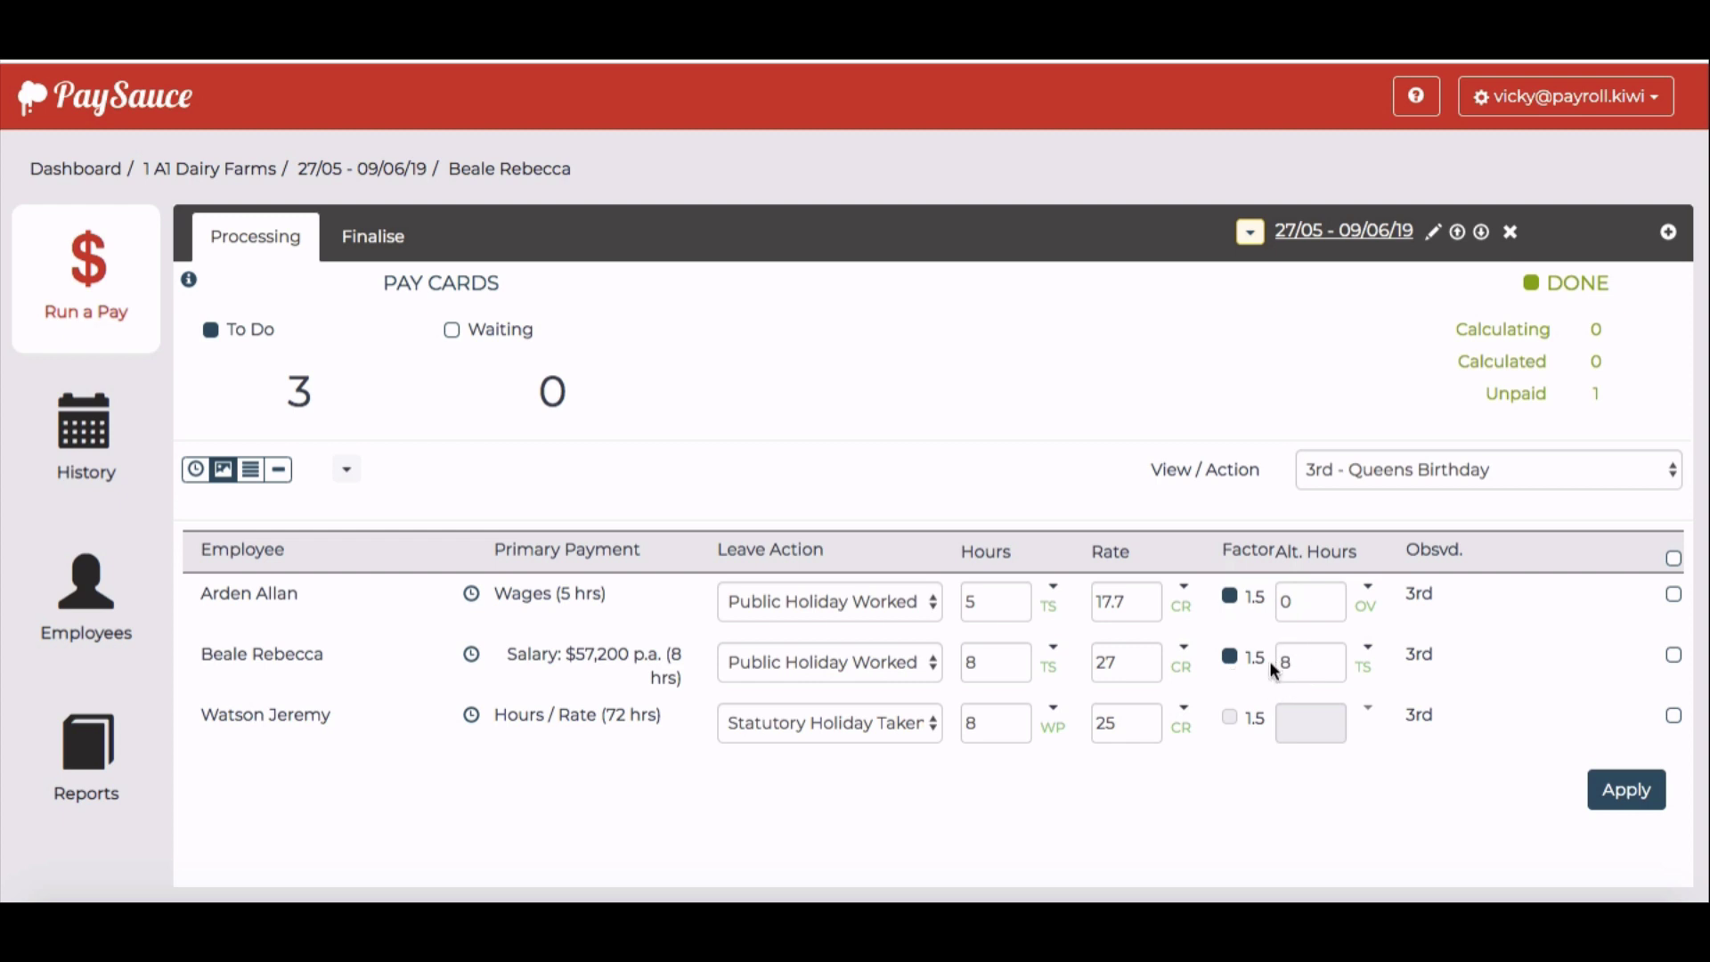
{"action": "left_click", "coordinate": [1373, 673]}
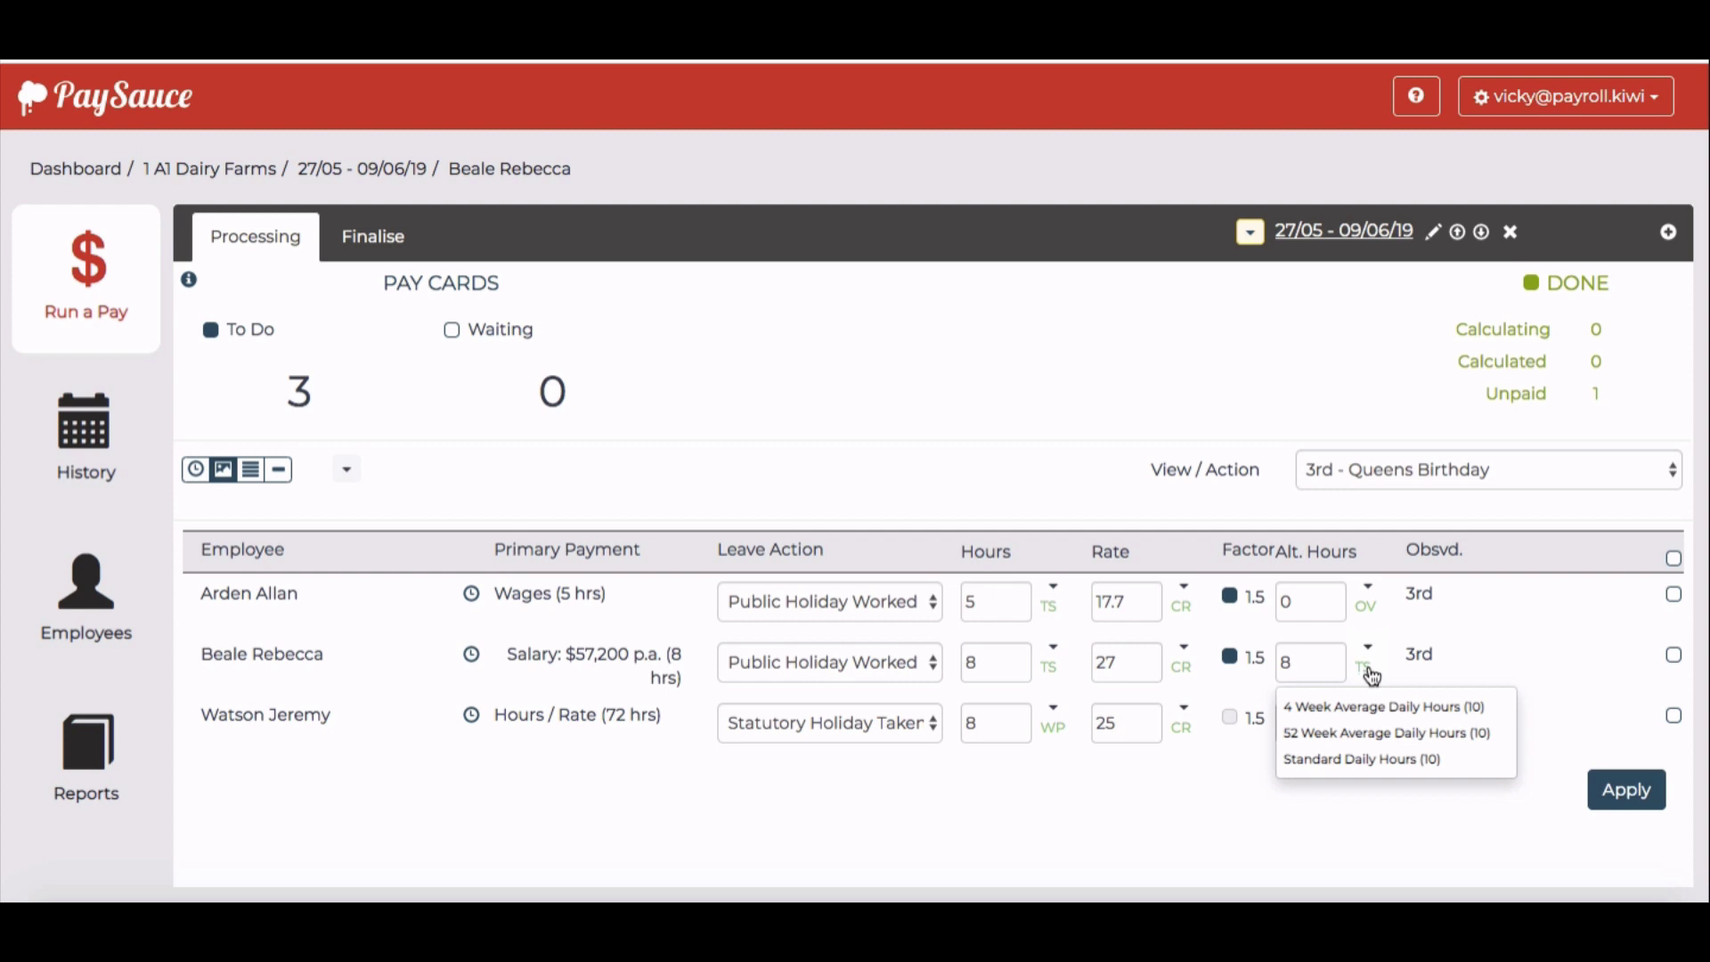
{"action": "left_click", "coordinate": [1372, 758]}
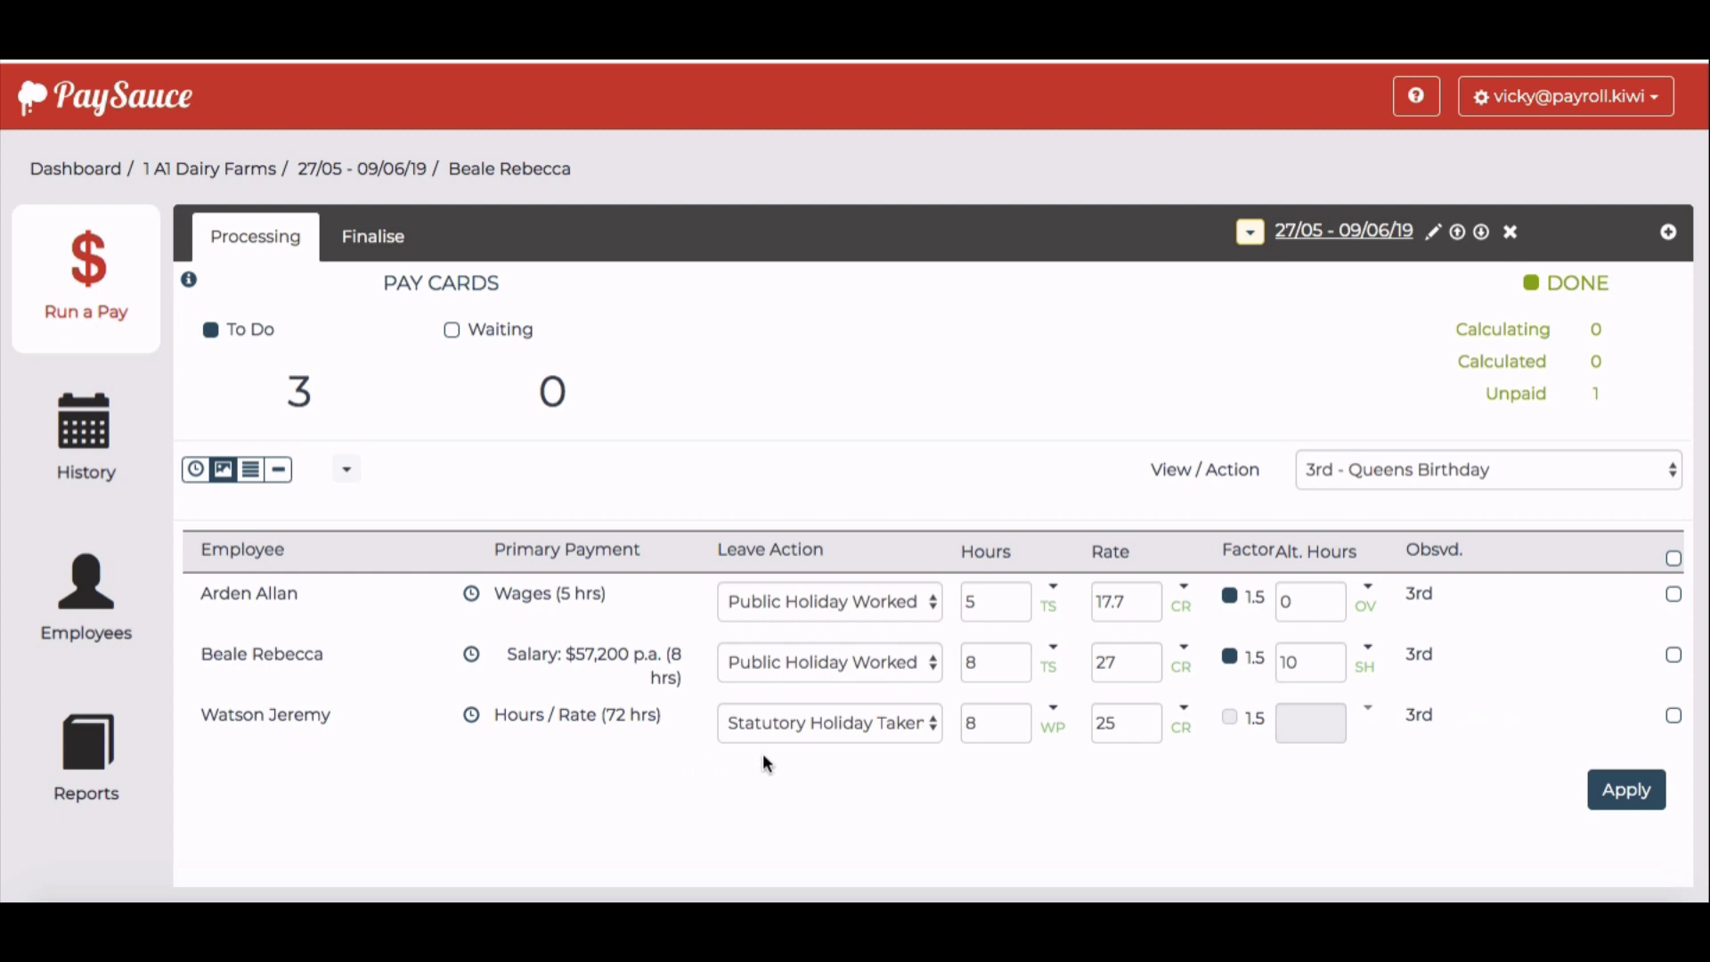
Check the Hours / Rate employee's timesheet, then apply the Queens Birthday leave actions to all listed employees
{"action": "left_click", "coordinate": [472, 716]}
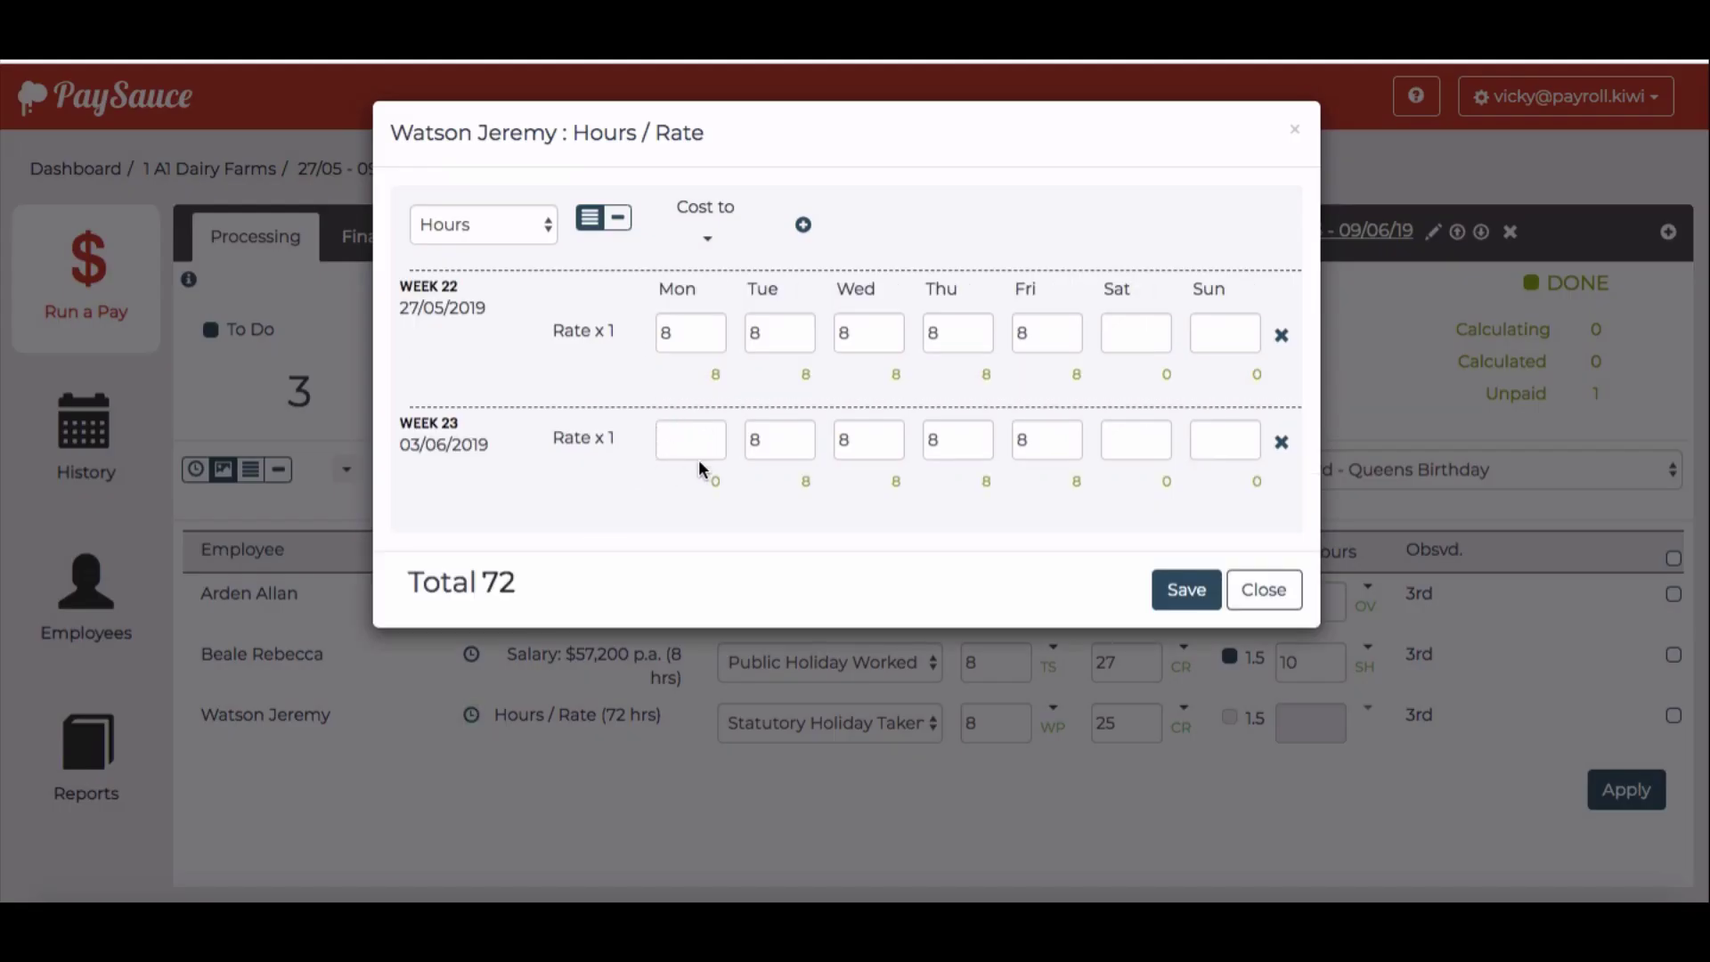
{"action": "left_click", "coordinate": [1264, 590]}
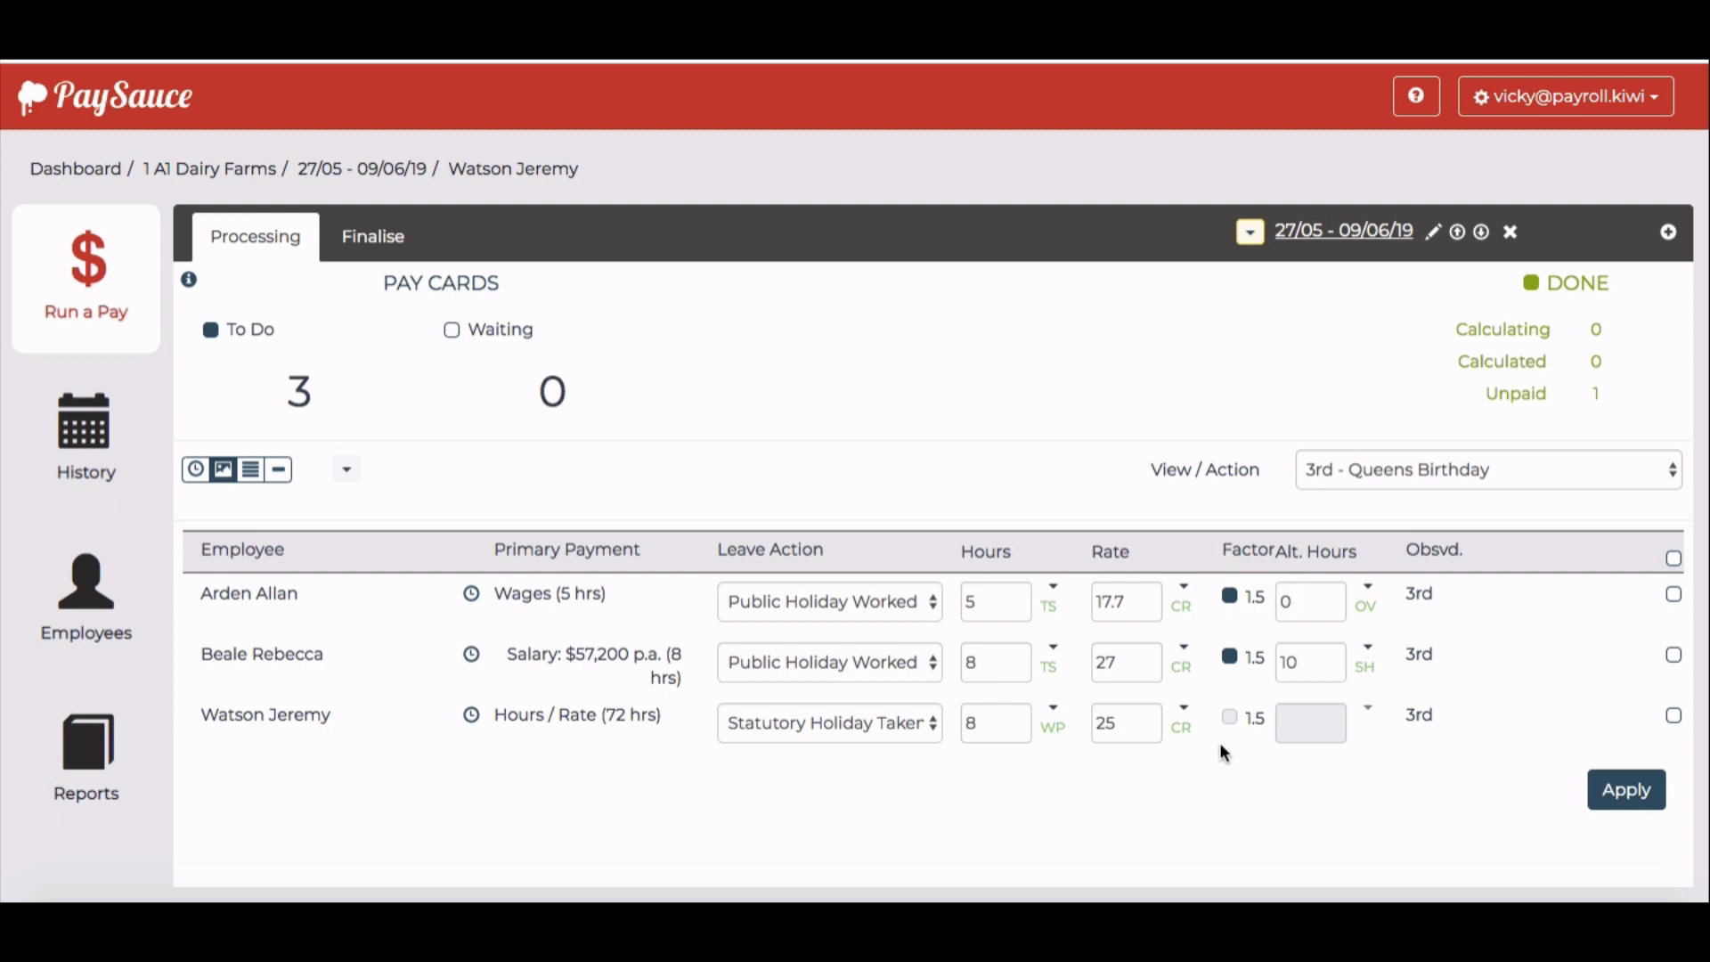
{"action": "left_click", "coordinate": [1675, 561]}
{"action": "left_click", "coordinate": [1614, 795]}
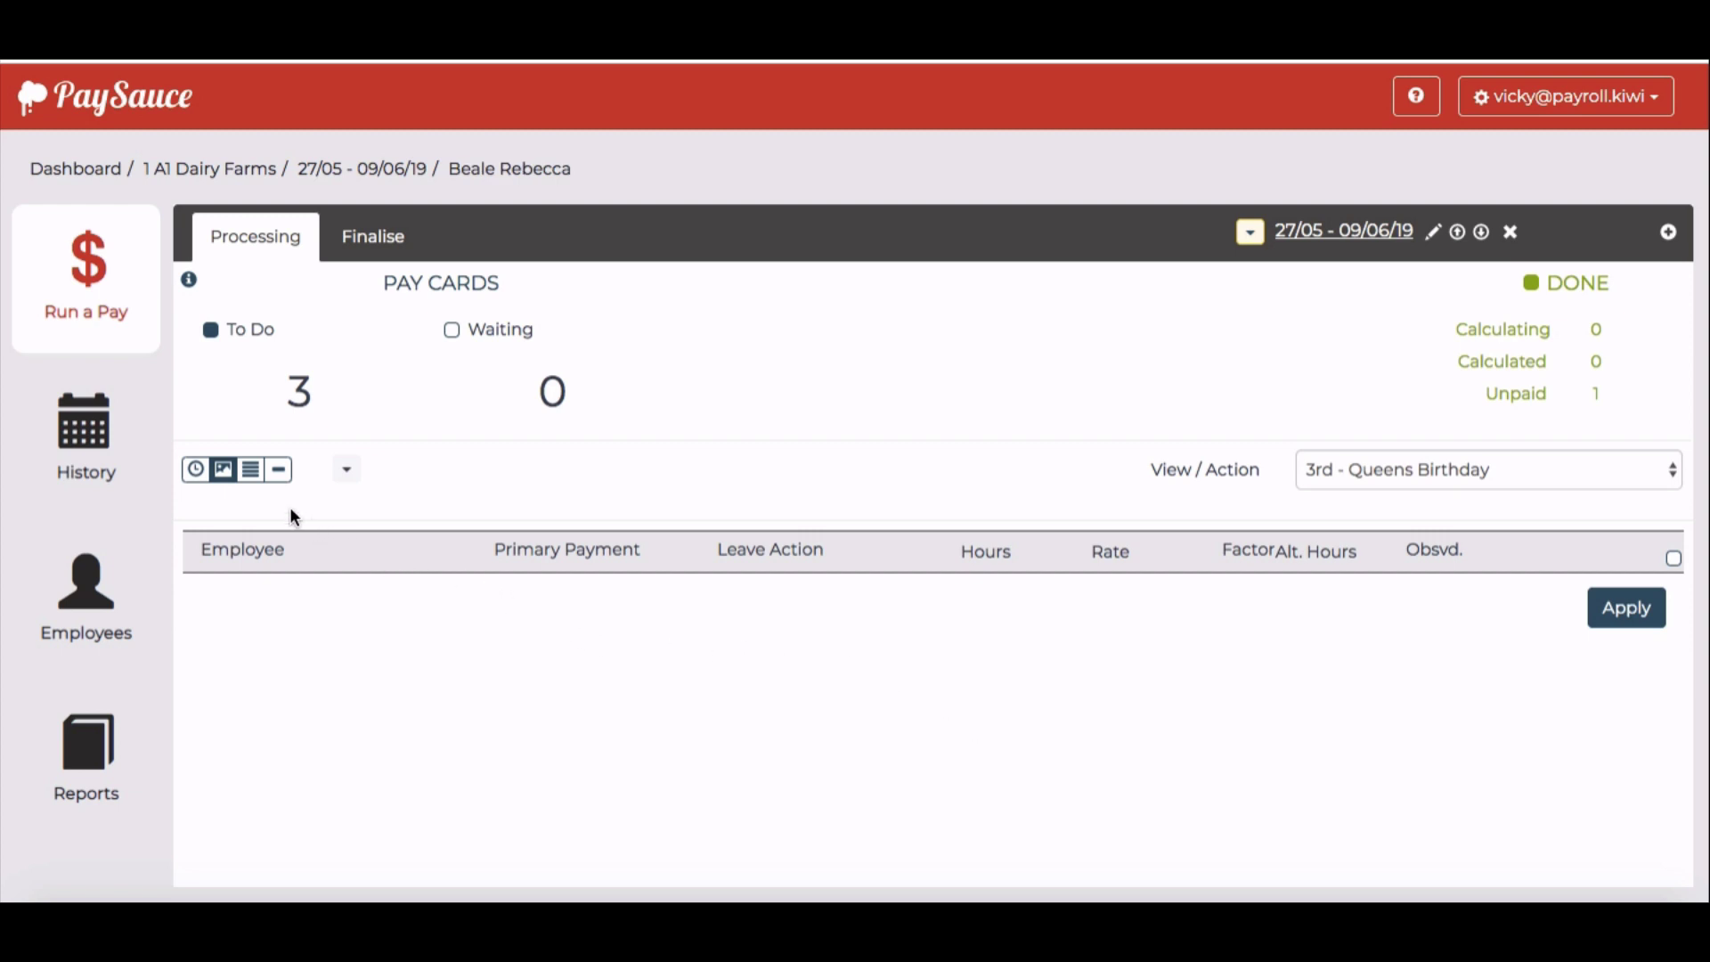
Return to the pay cards and examine the public holiday lines and hours on each employee's card
{"action": "left_click", "coordinate": [253, 472]}
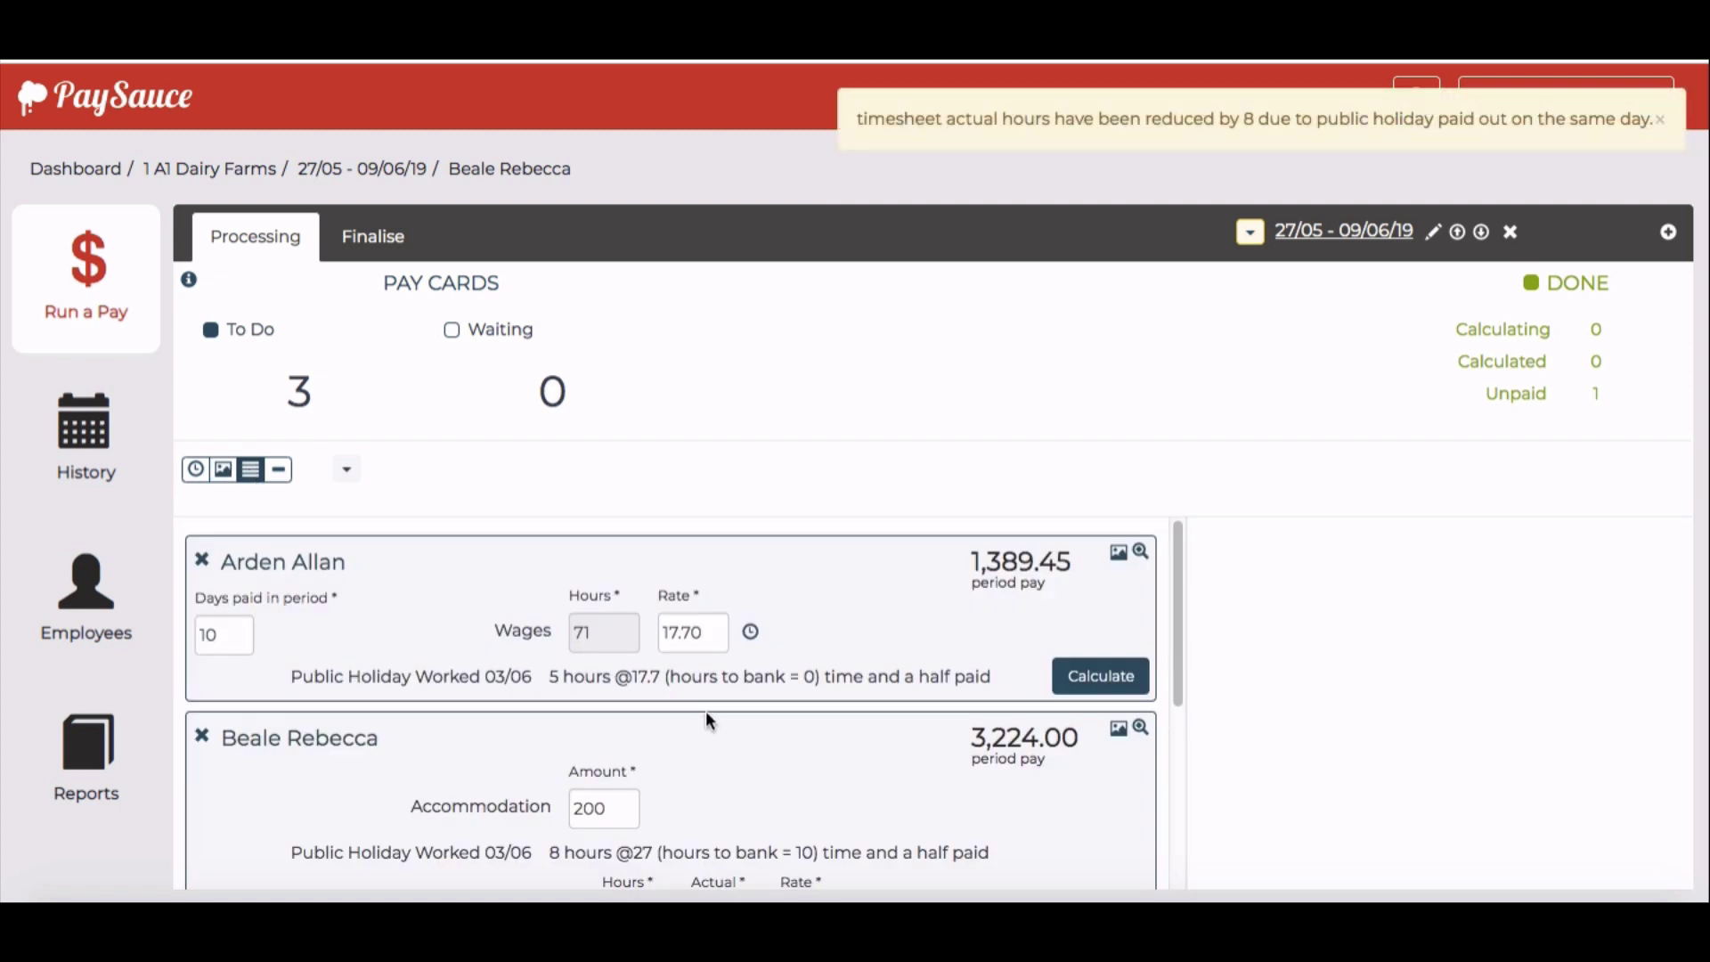
{"action": "scroll", "coordinate": [705, 698], "scroll_direction": "down", "scroll_amount": 1}
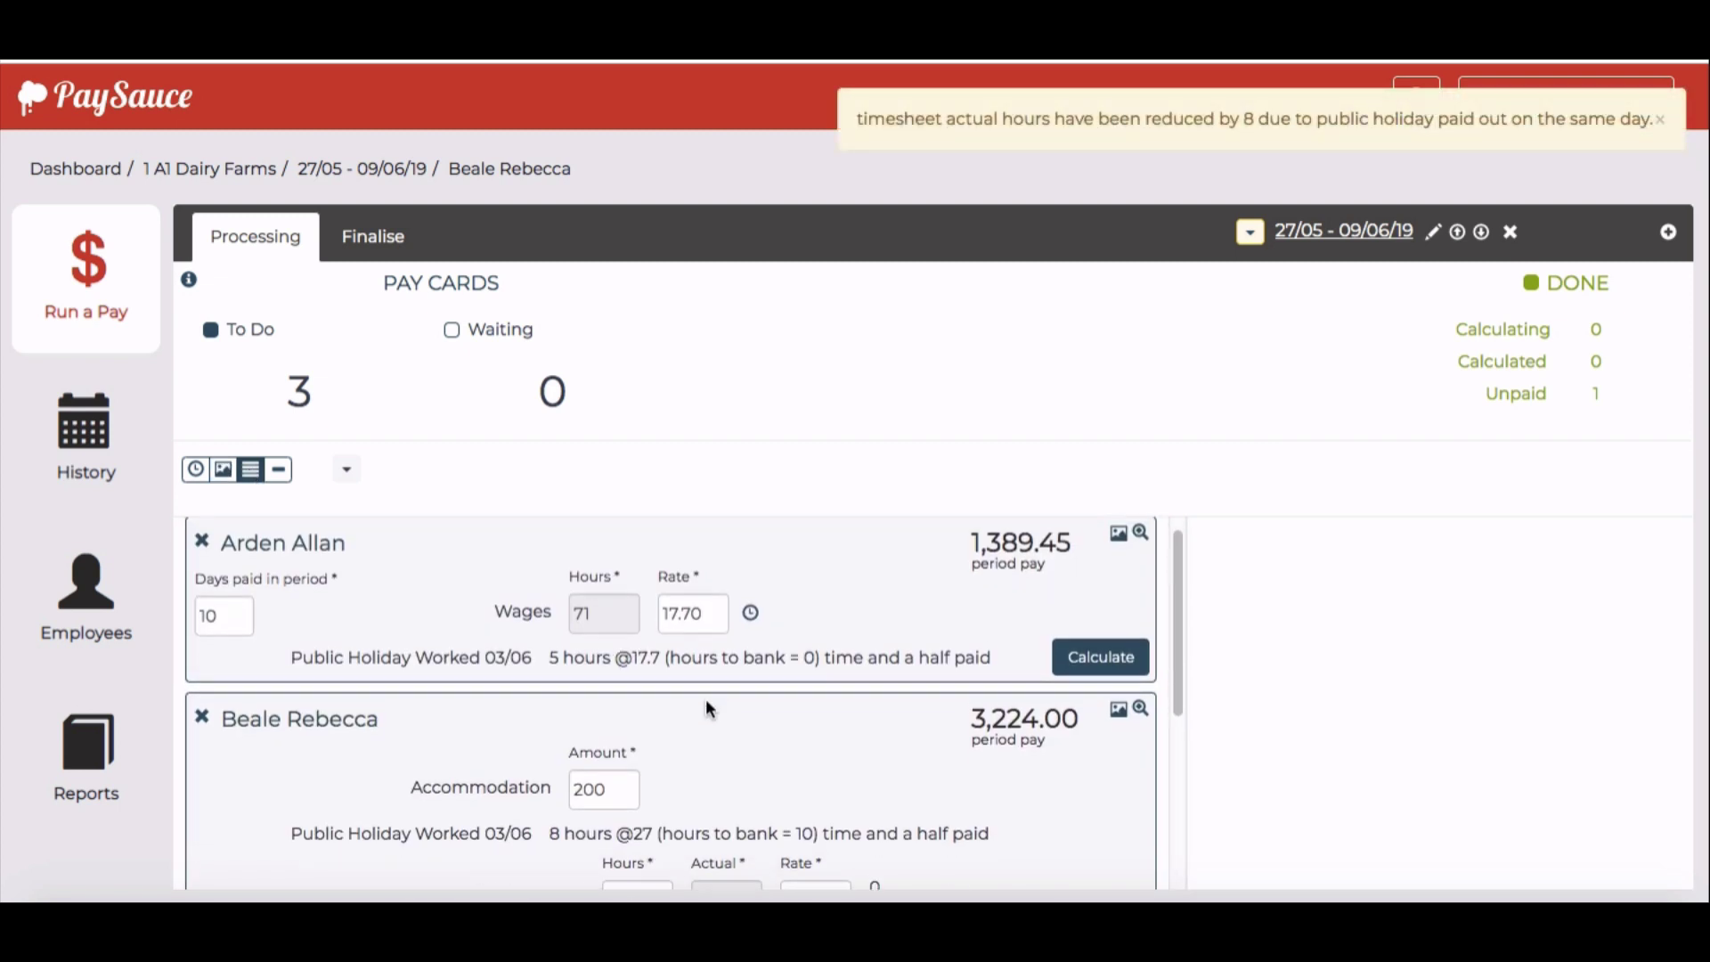
{"action": "scroll", "coordinate": [705, 709], "scroll_direction": "down", "scroll_amount": 1}
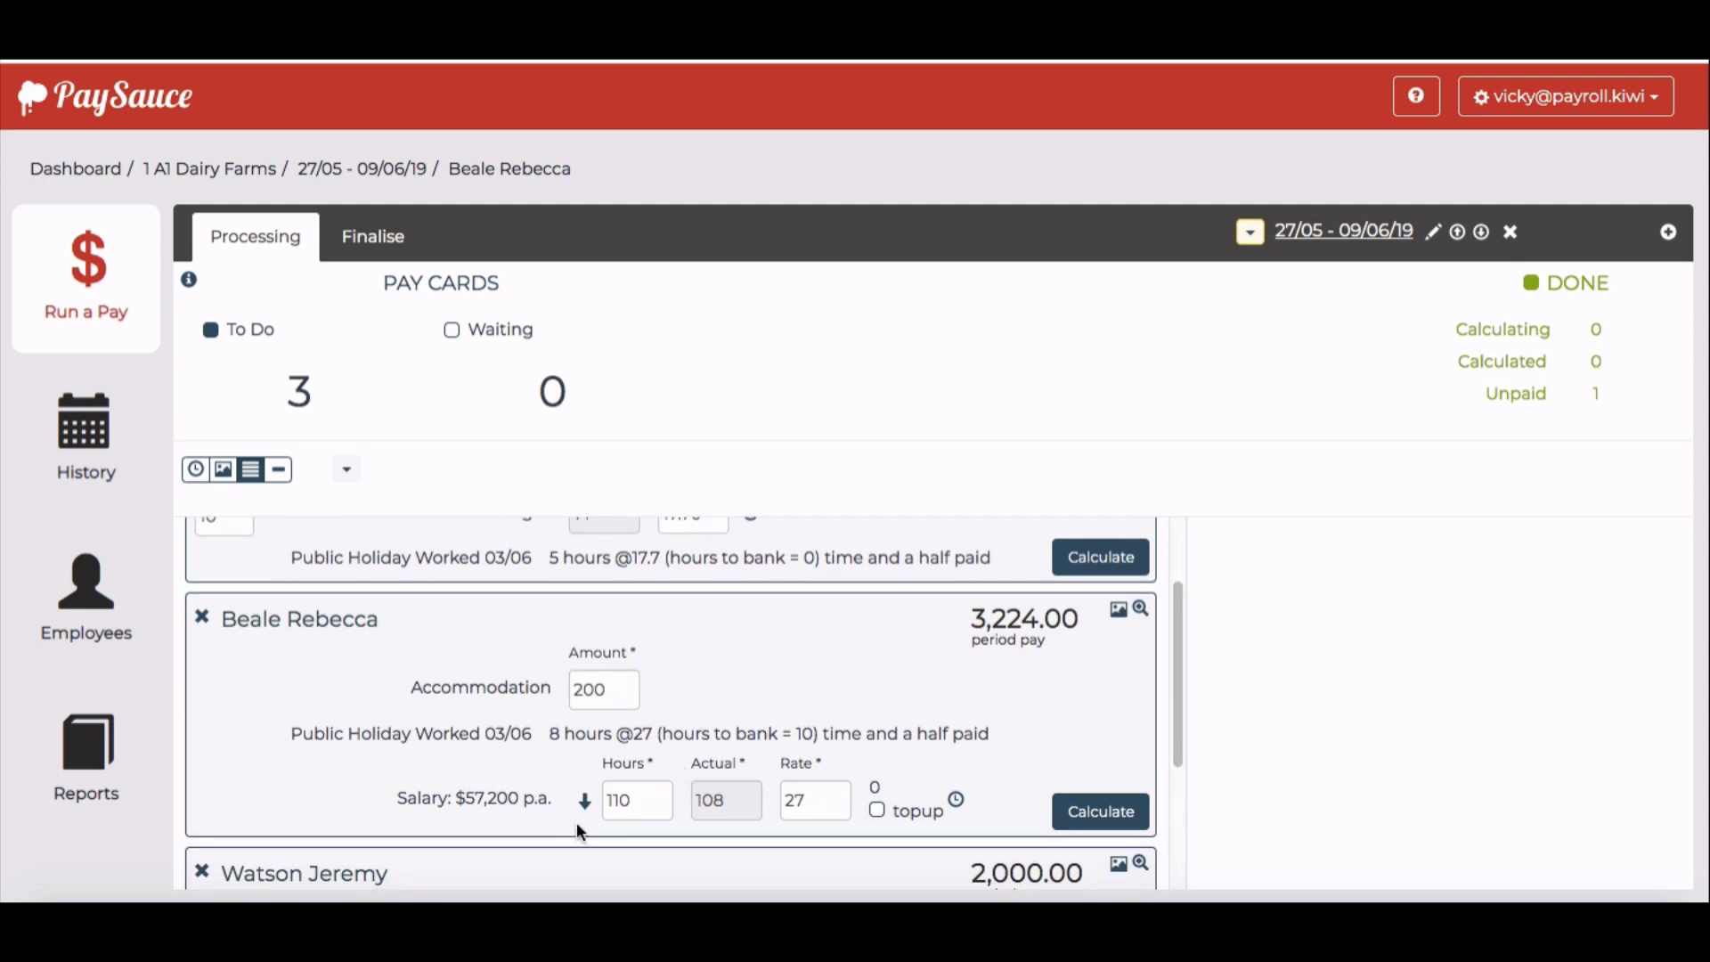
{"action": "mouse_move", "coordinate": [586, 804]}
{"action": "scroll", "coordinate": [548, 767], "scroll_direction": "down", "scroll_amount": 1}
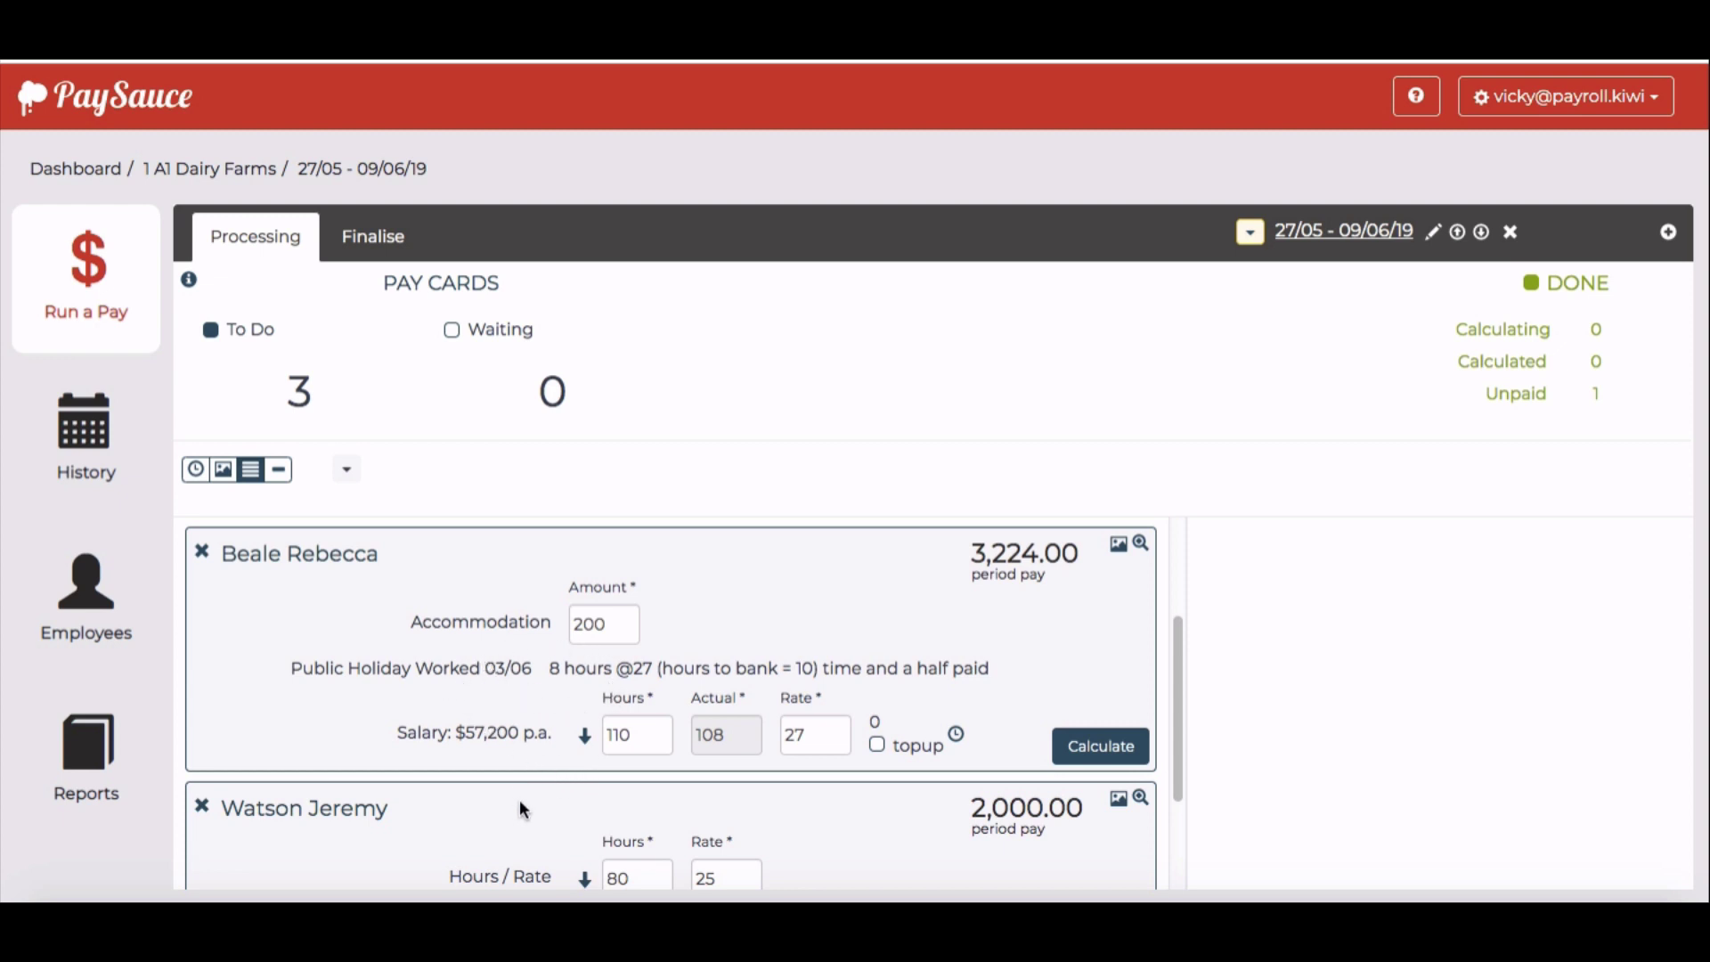
{"action": "scroll", "coordinate": [526, 793], "scroll_direction": "down", "scroll_amount": 1}
{"action": "scroll", "coordinate": [531, 779], "scroll_direction": "down", "scroll_amount": 2}
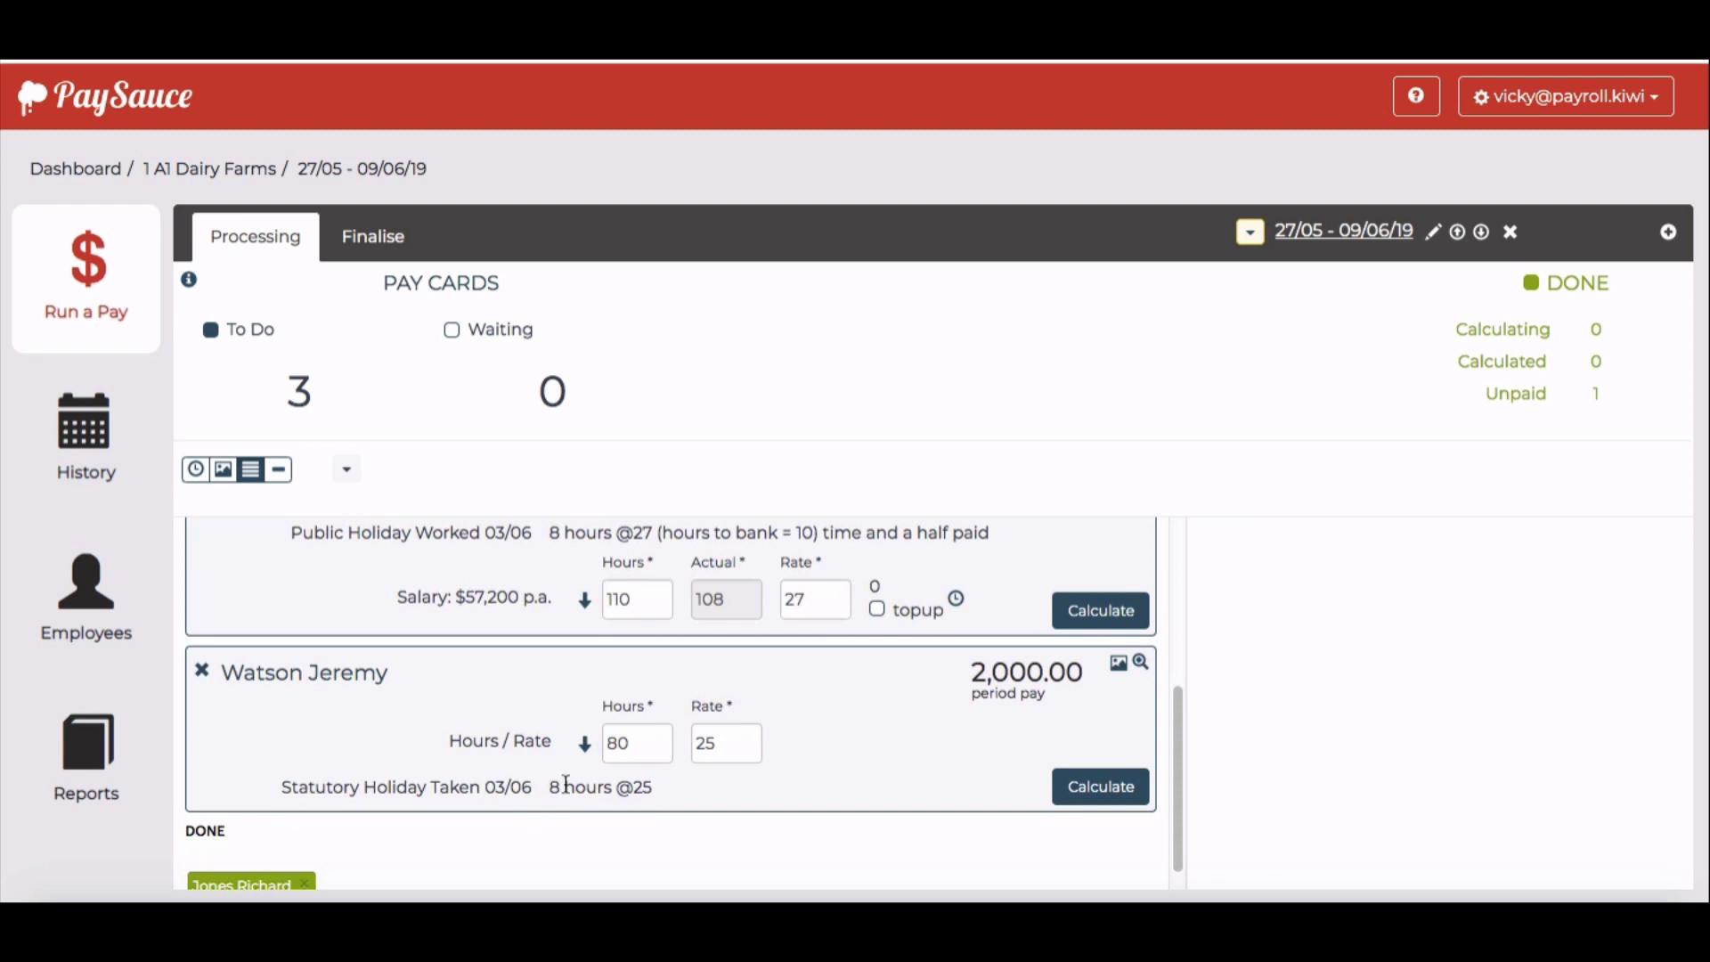
{"action": "mouse_move", "coordinate": [586, 755]}
Review the net pay and summary breakdown for the employee with Statutory Holiday Taken
{"action": "left_click", "coordinate": [1138, 670]}
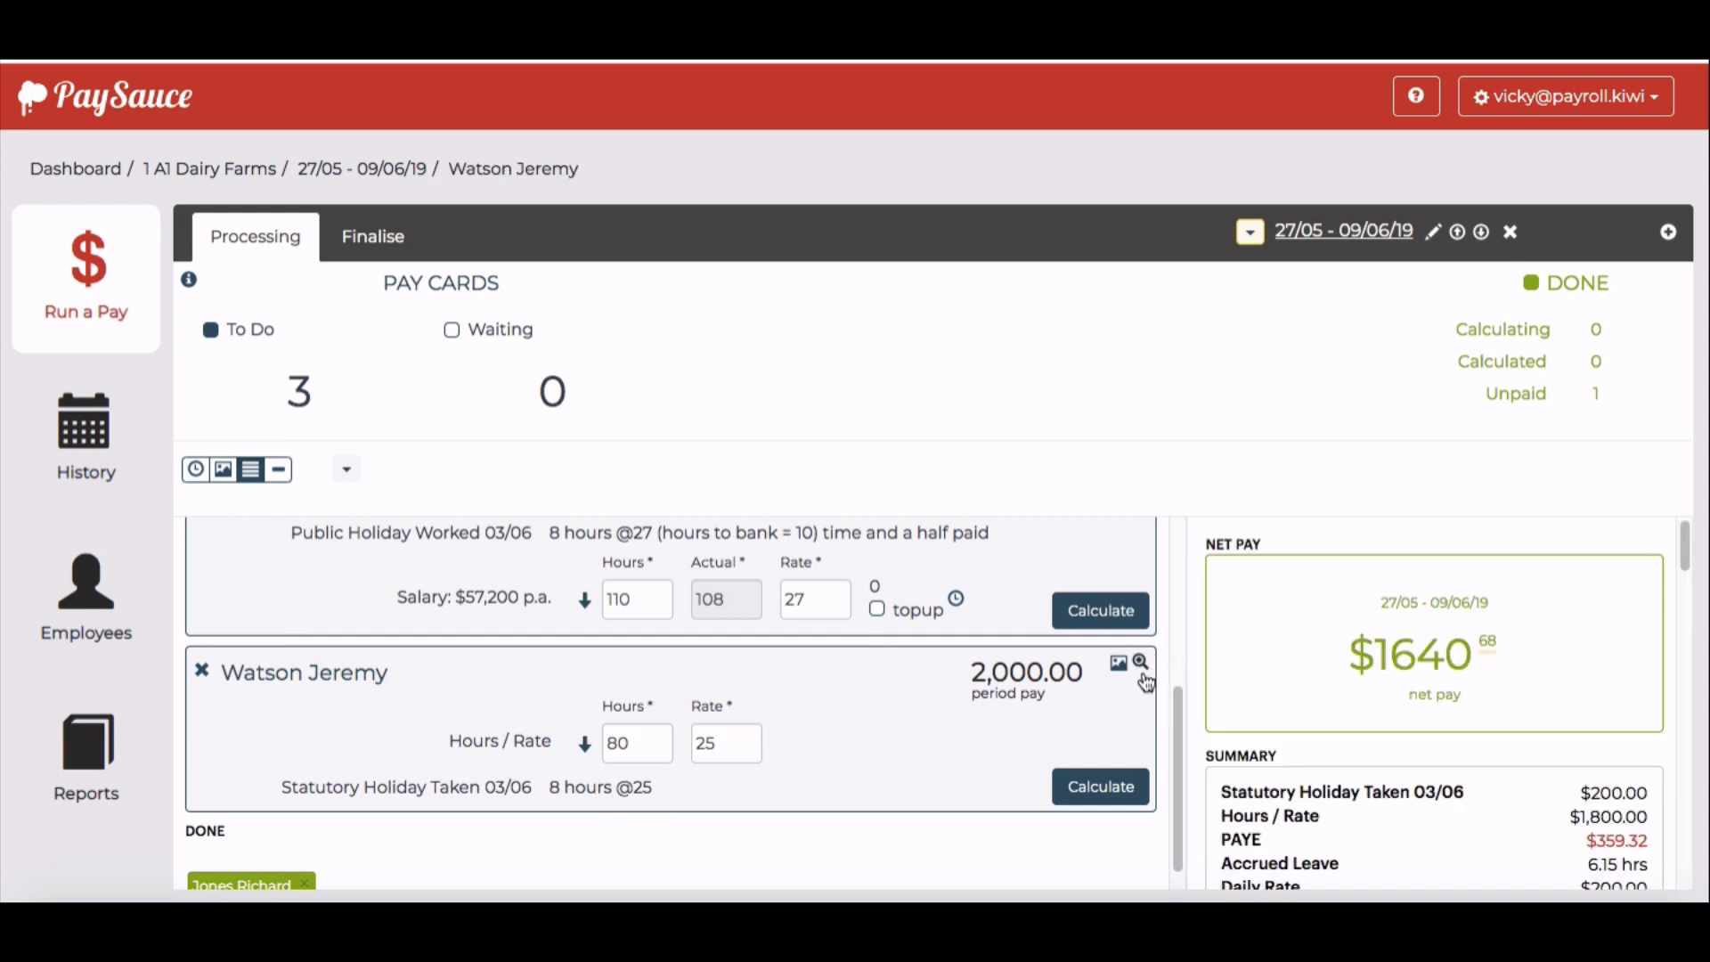
{"action": "scroll", "coordinate": [1494, 742], "scroll_direction": "down", "scroll_amount": 1}
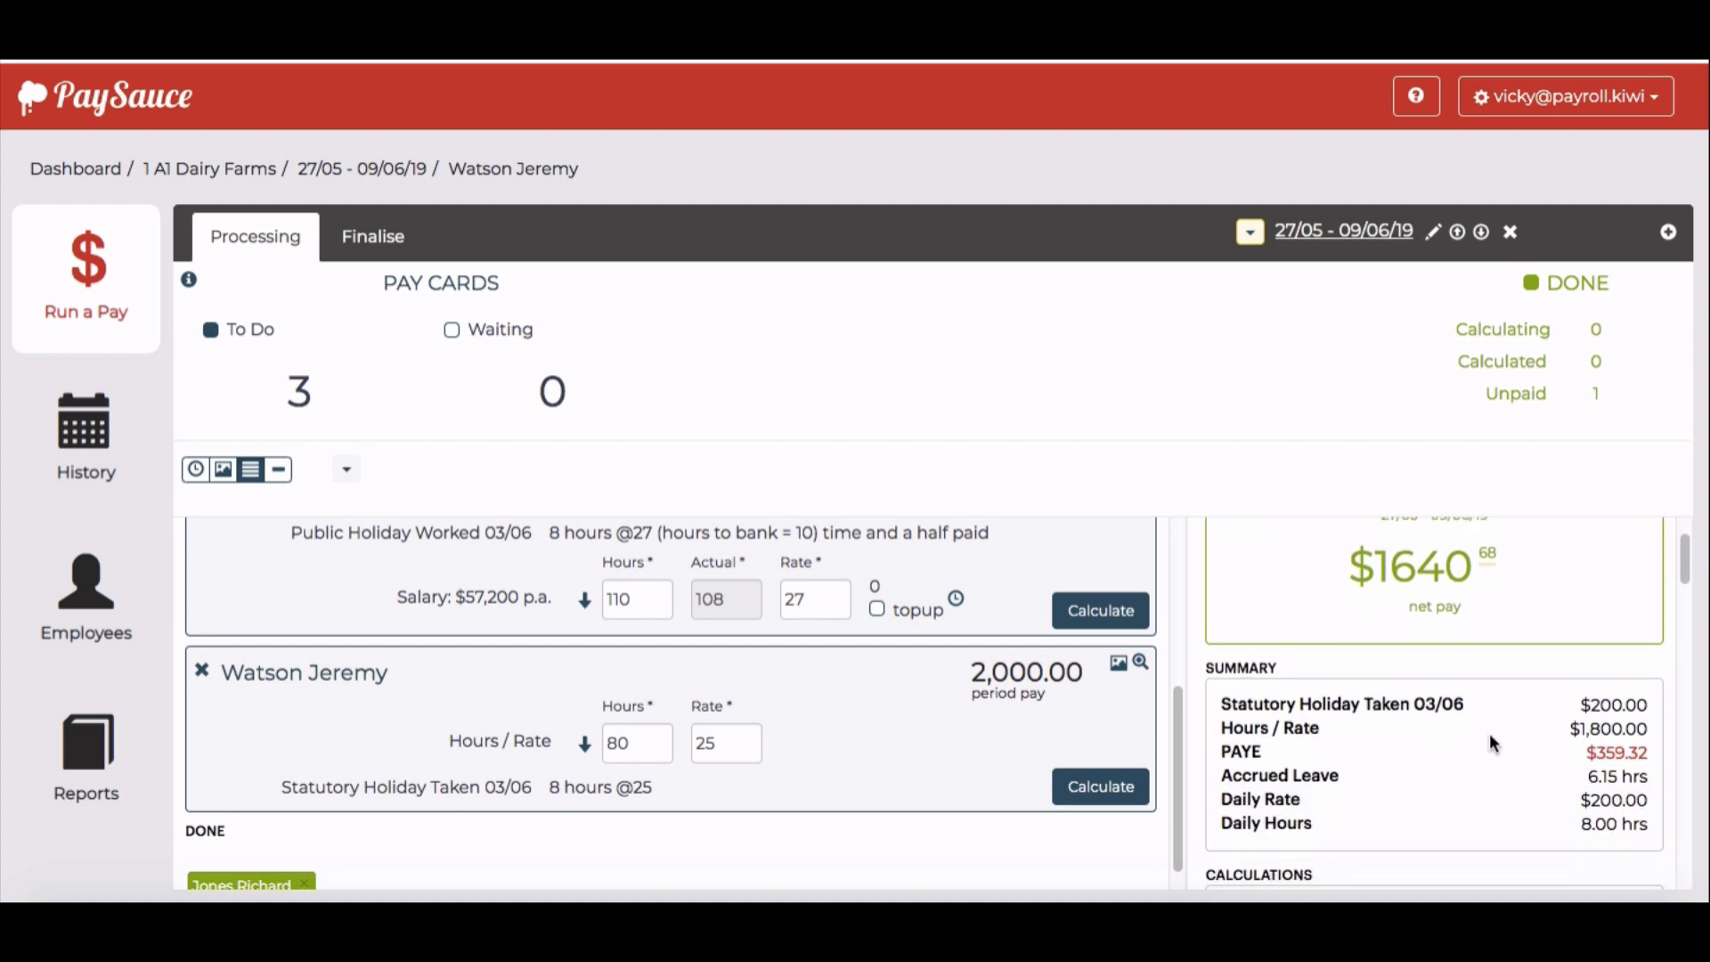
{"action": "scroll", "coordinate": [1497, 735], "scroll_direction": "down", "scroll_amount": 1}
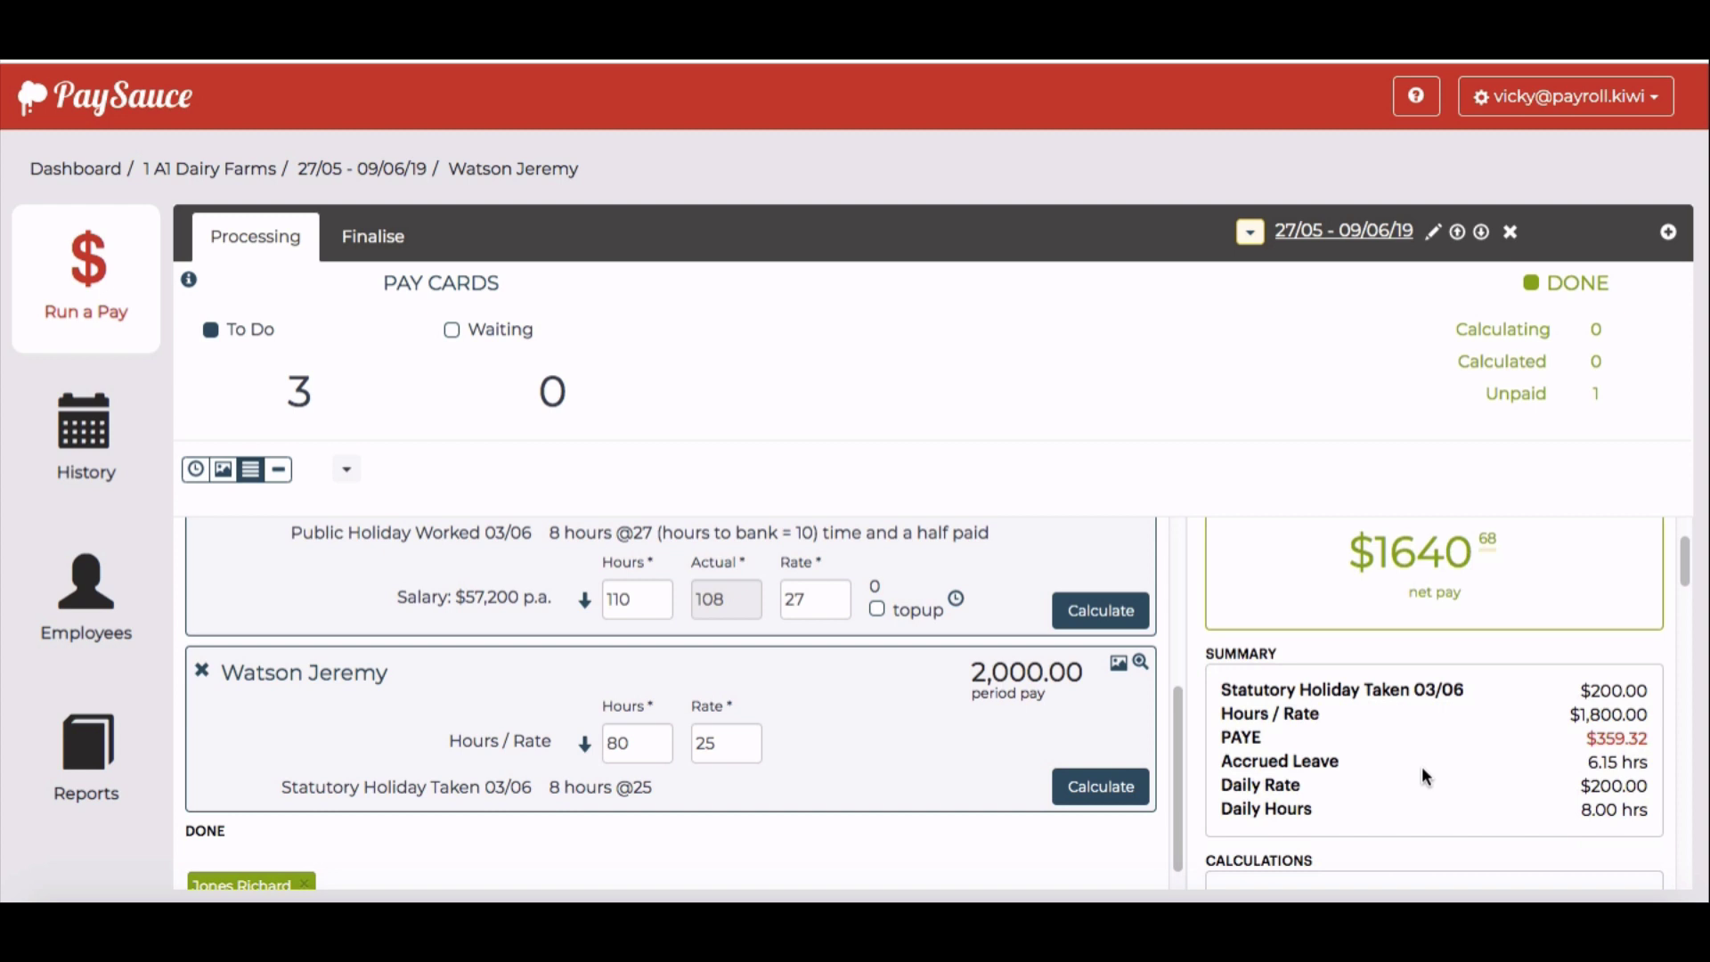
{"action": "scroll", "coordinate": [1422, 766], "scroll_direction": "up", "scroll_amount": 1}
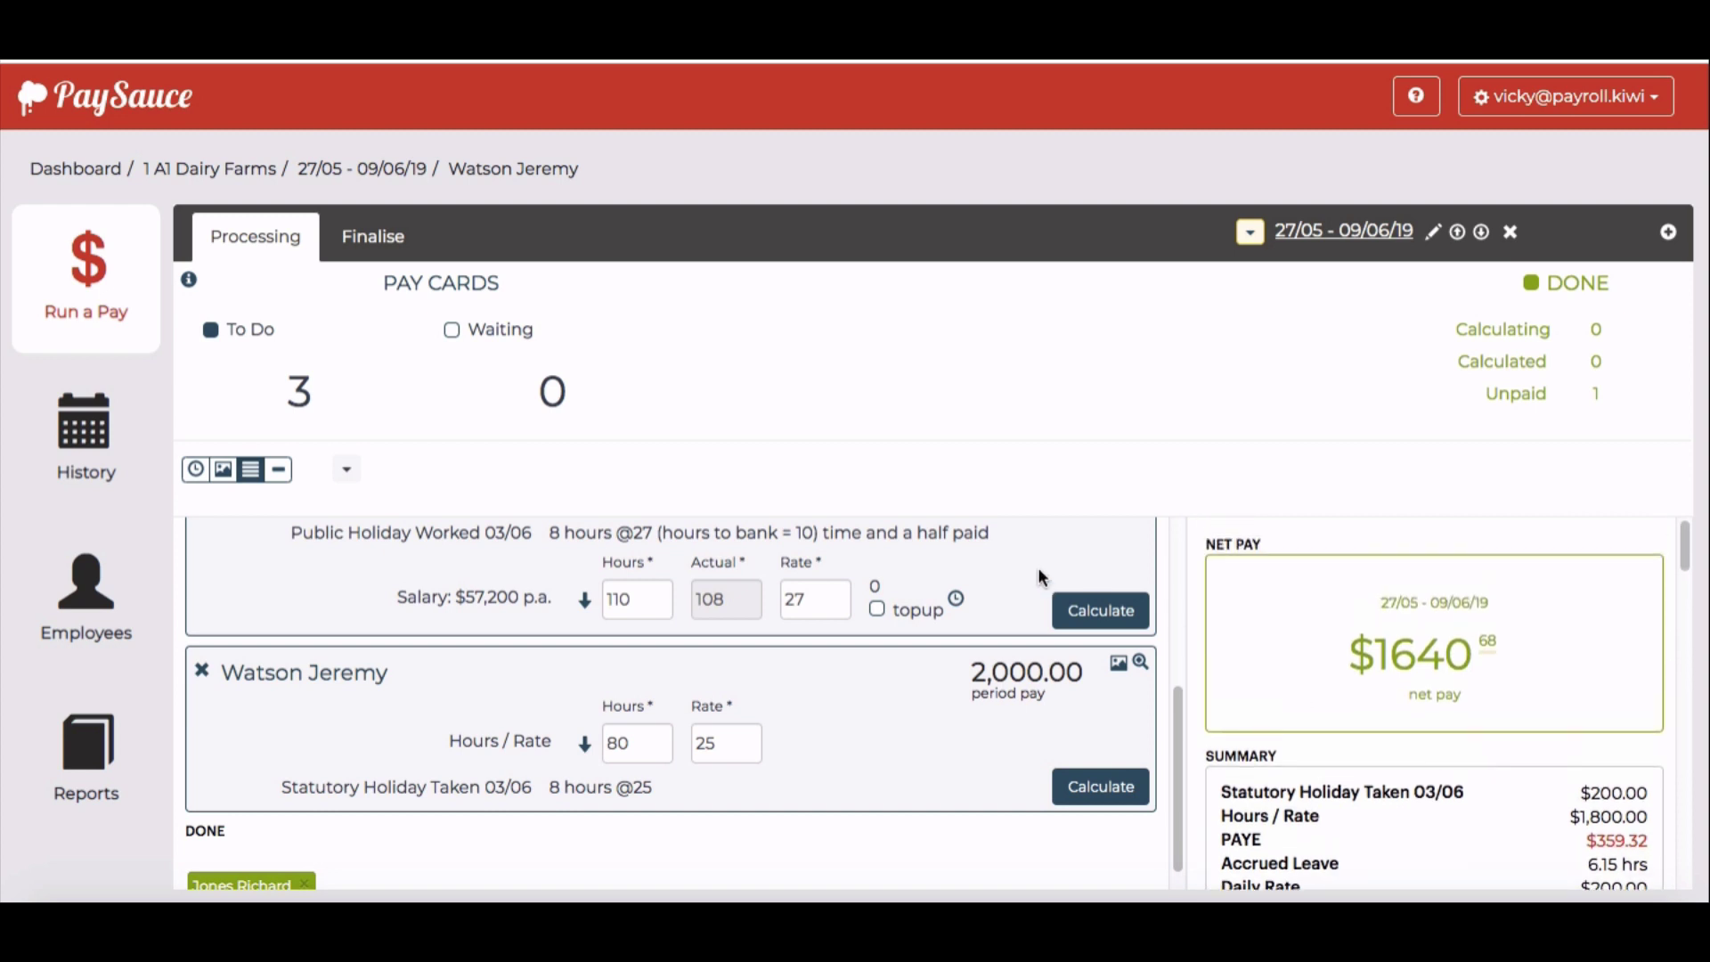
Review the salaried employee's net pay and summary, including the Public Holiday Worked payment
{"action": "scroll", "coordinate": [1035, 564], "scroll_direction": "up", "scroll_amount": 2}
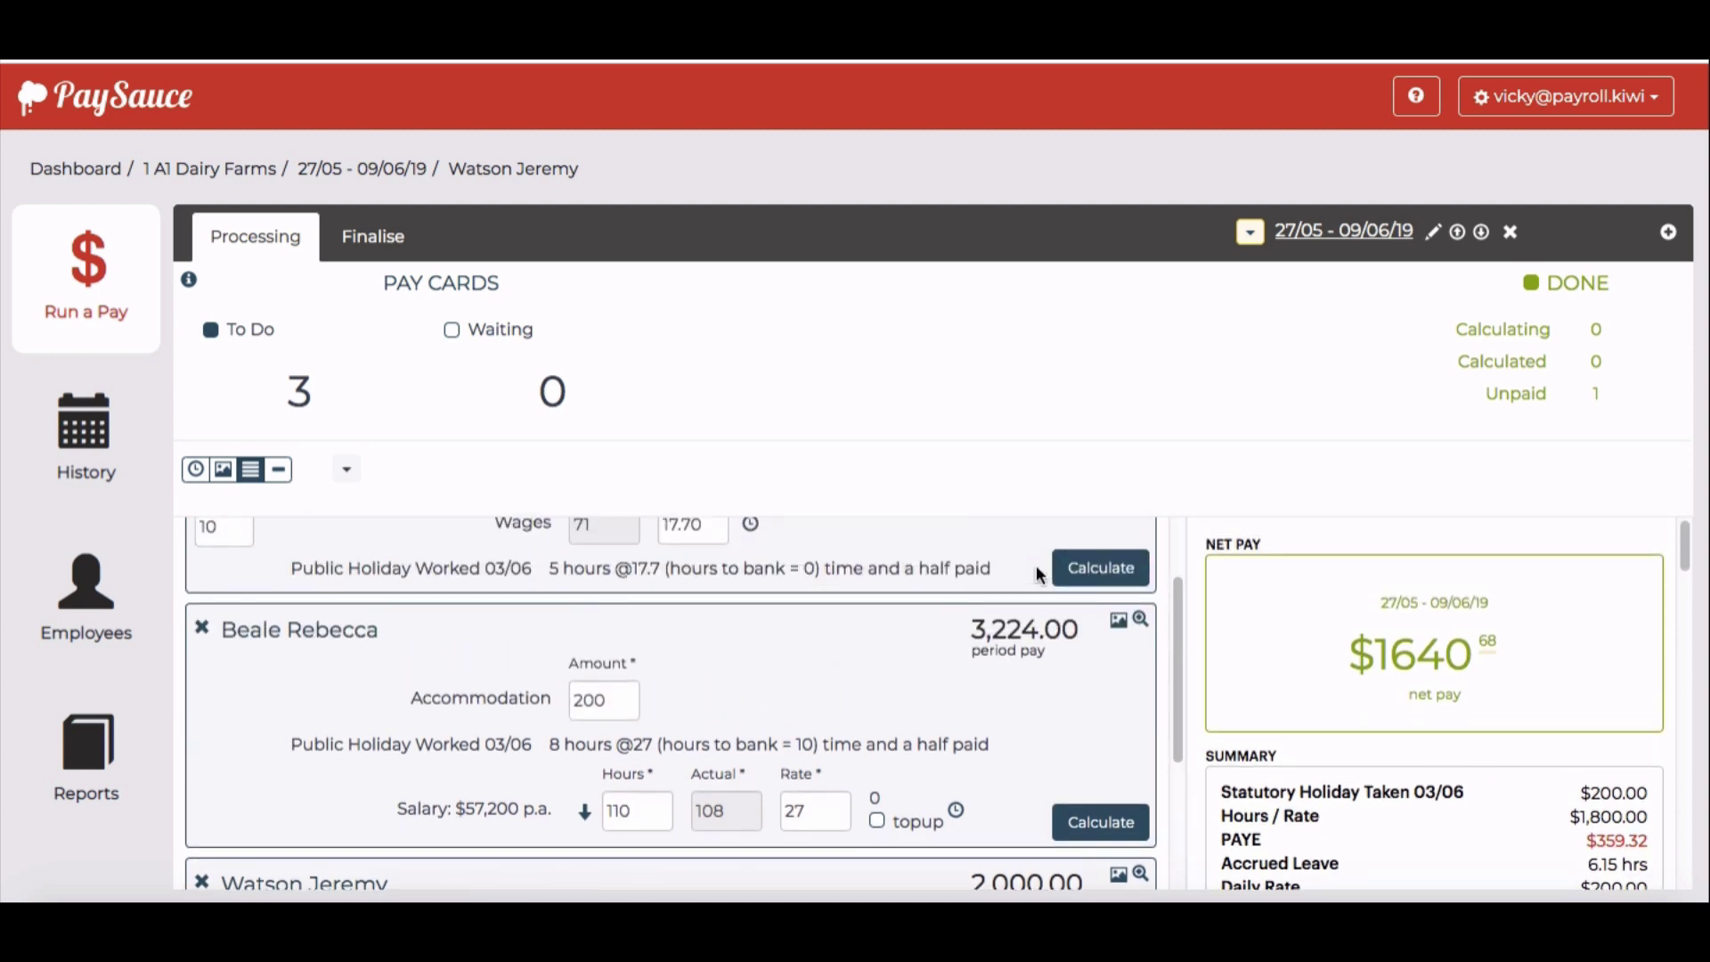
{"action": "left_click", "coordinate": [1142, 621]}
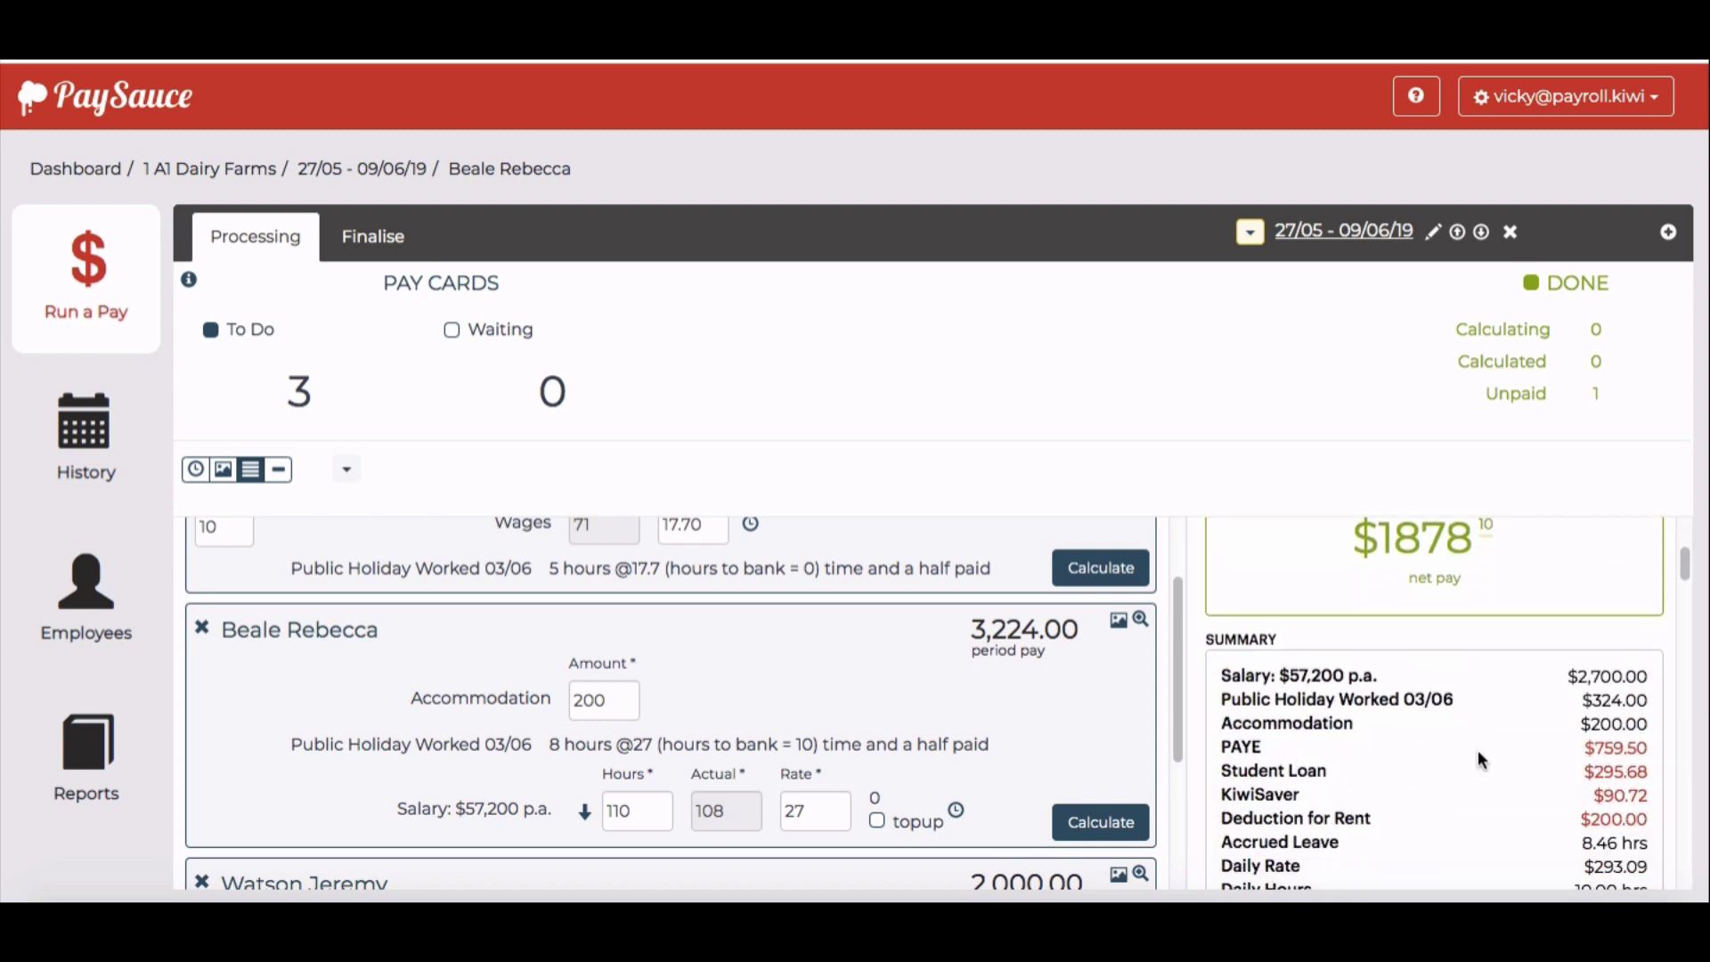
{"action": "scroll", "coordinate": [1478, 750], "scroll_direction": "up", "scroll_amount": 1}
Review the wages employee's pay summary and the calculations behind Wages and Public Holiday Worked 03/06
{"action": "scroll", "coordinate": [1069, 713], "scroll_direction": "up", "scroll_amount": 1}
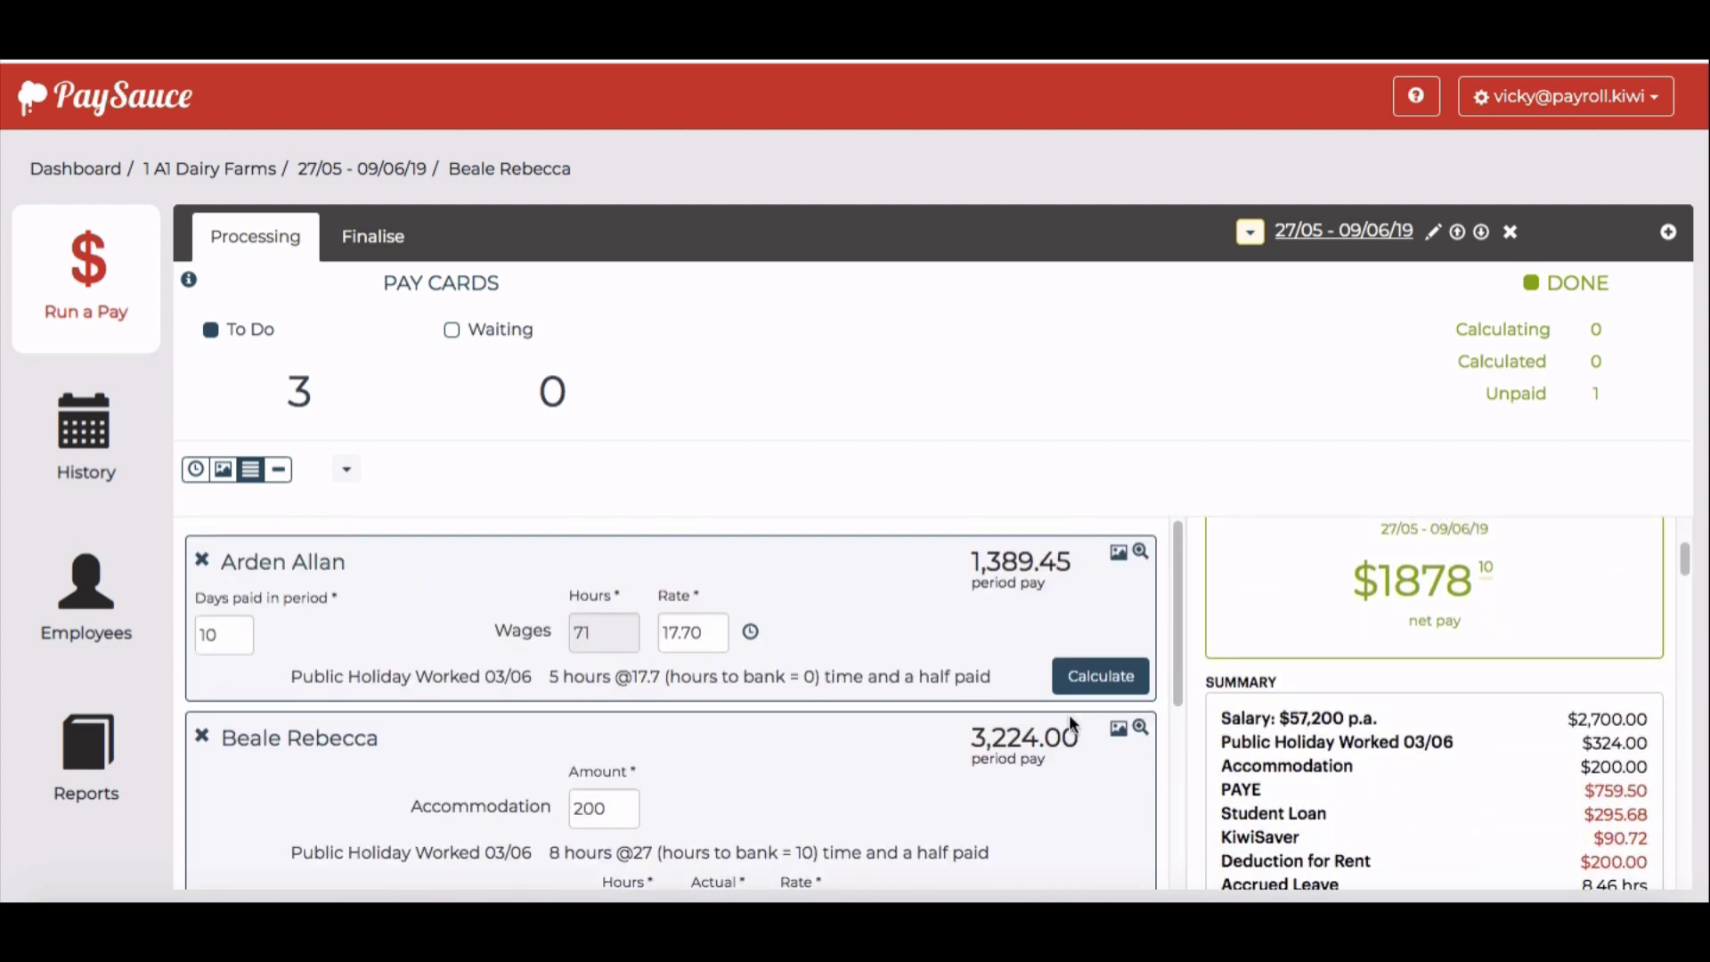
{"action": "left_click", "coordinate": [1141, 552]}
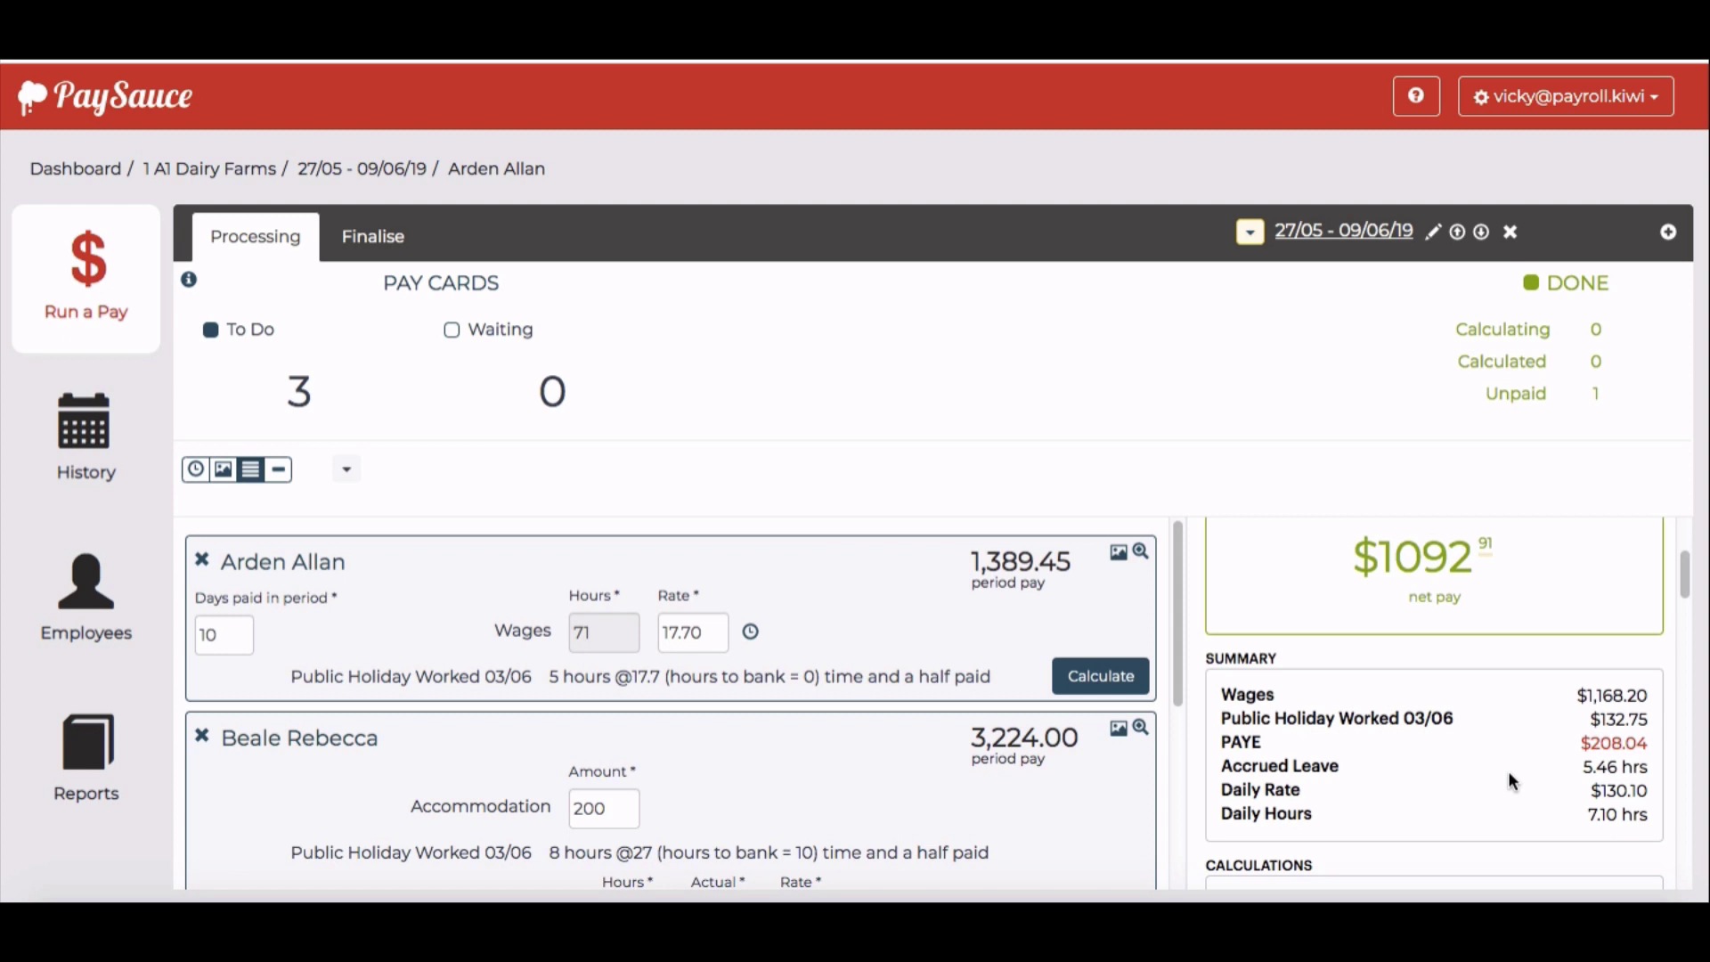
{"action": "scroll", "coordinate": [1535, 775], "scroll_direction": "down", "scroll_amount": 2}
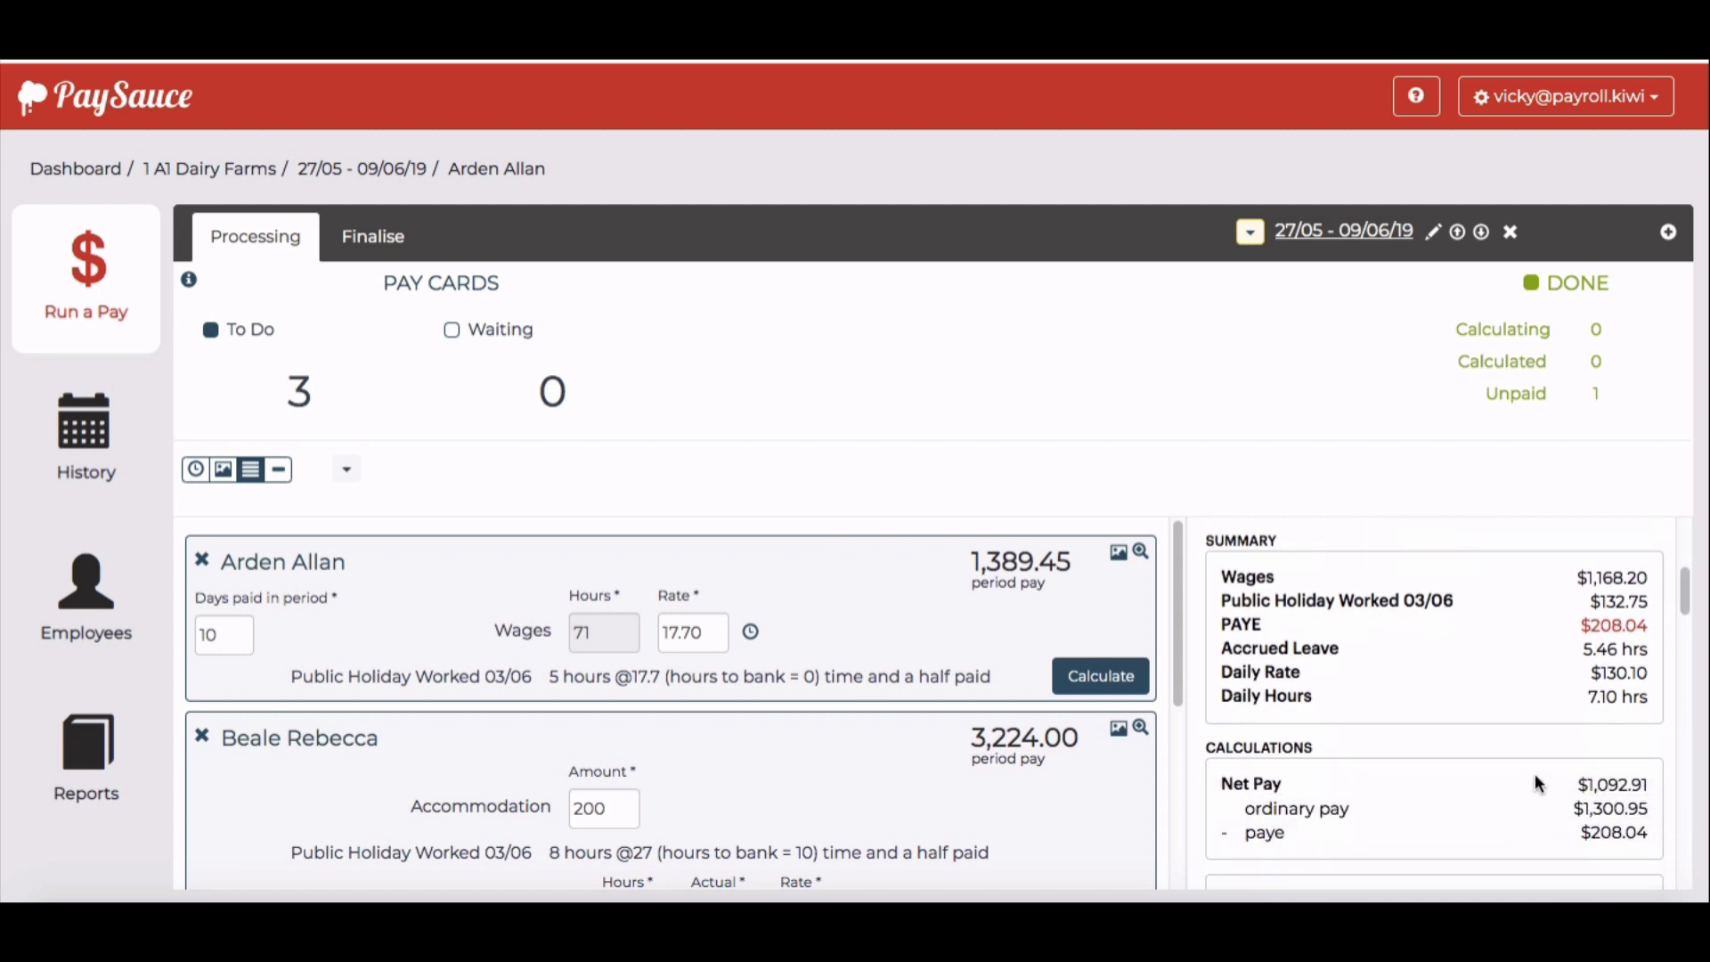
{"action": "scroll", "coordinate": [1535, 773], "scroll_direction": "down", "scroll_amount": 5}
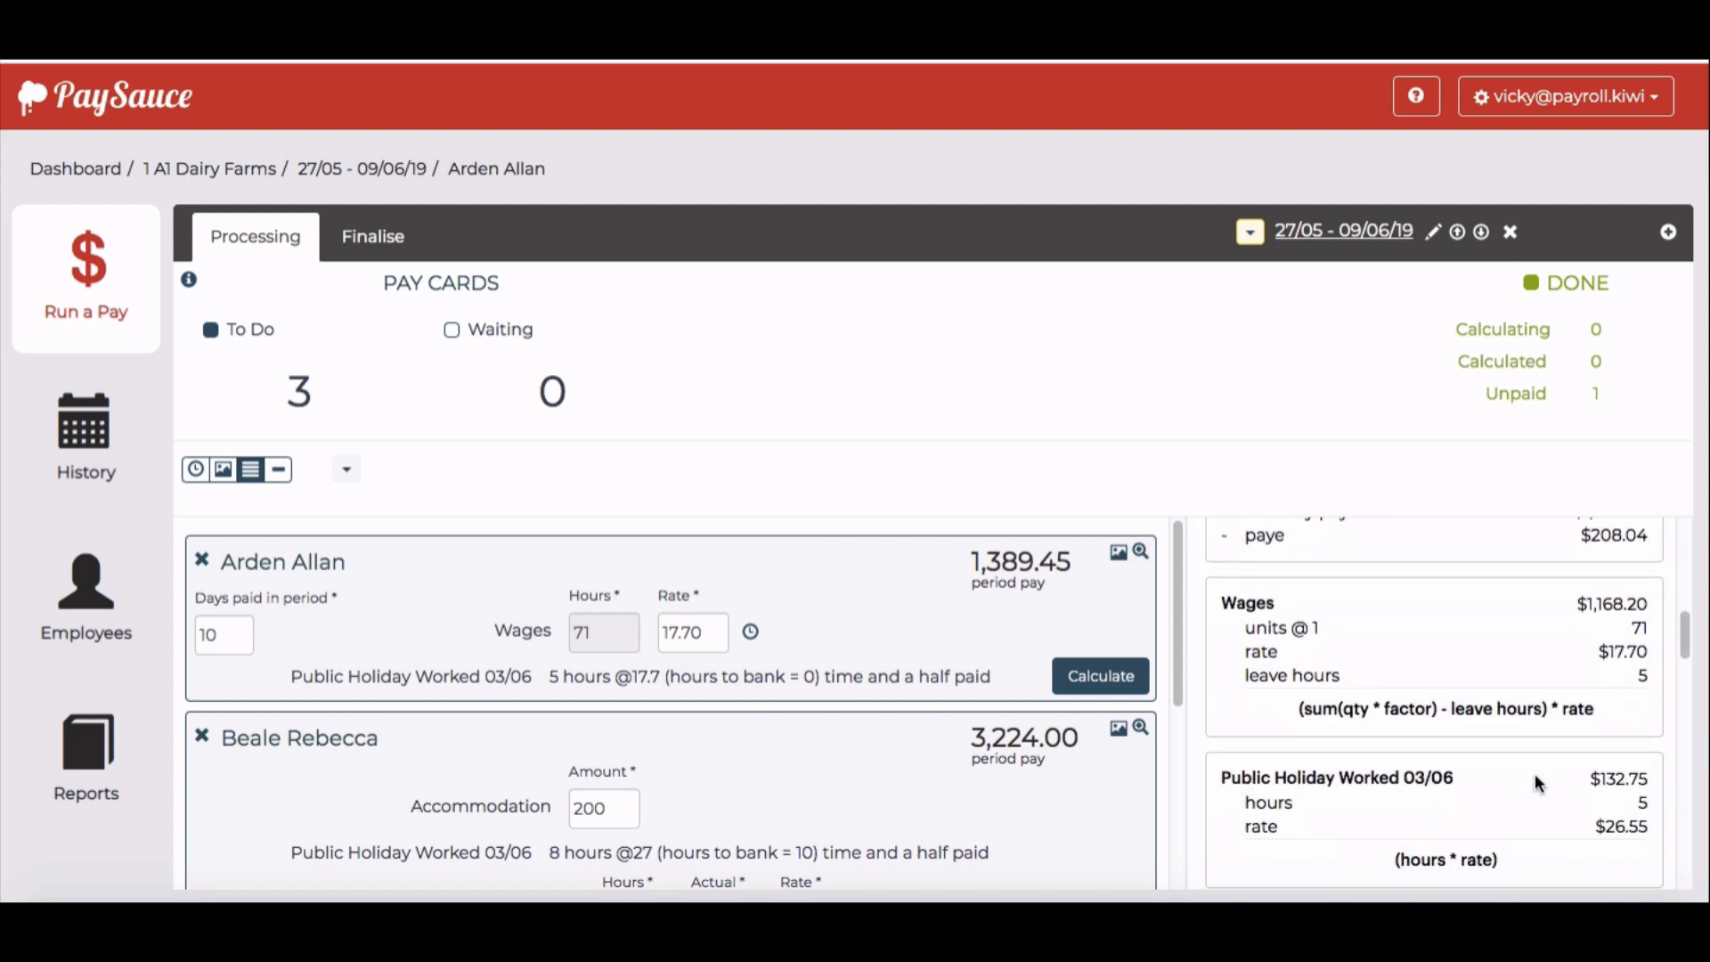
{"action": "scroll", "coordinate": [1535, 774], "scroll_direction": "down", "scroll_amount": 1}
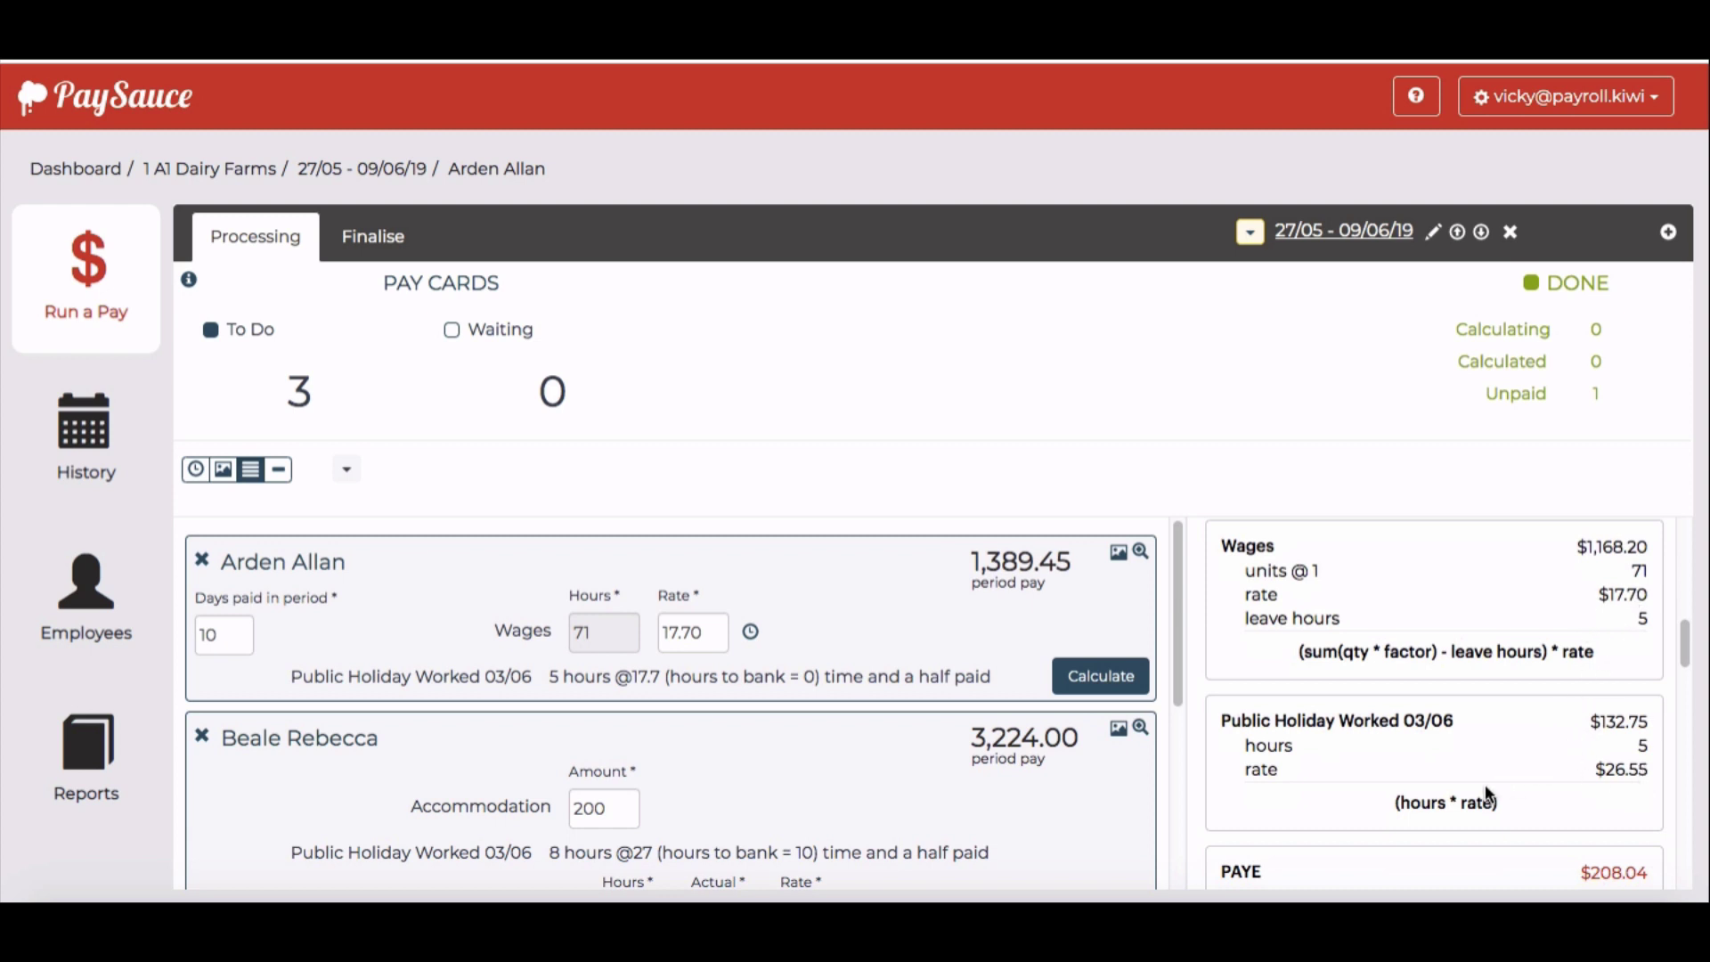
Calculate the pays of all three outstanding employees and open the pay run's finalisation view
{"action": "left_click", "coordinate": [1124, 679]}
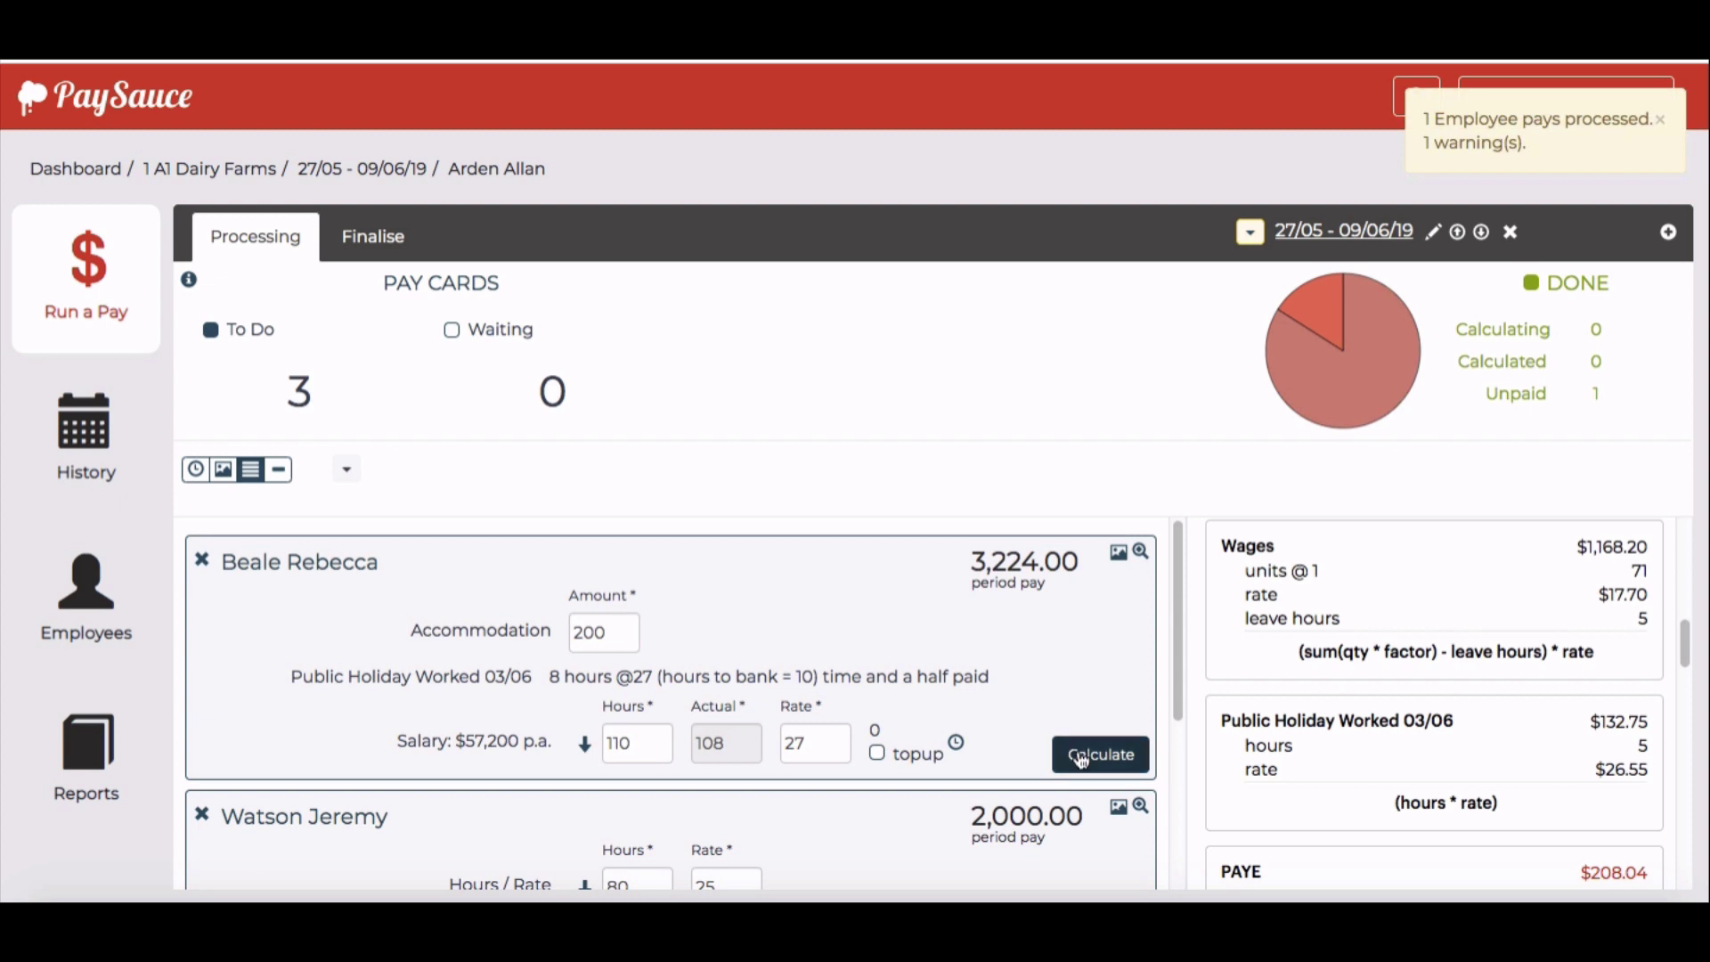
{"action": "left_click", "coordinate": [1089, 752]}
{"action": "left_click", "coordinate": [1096, 623]}
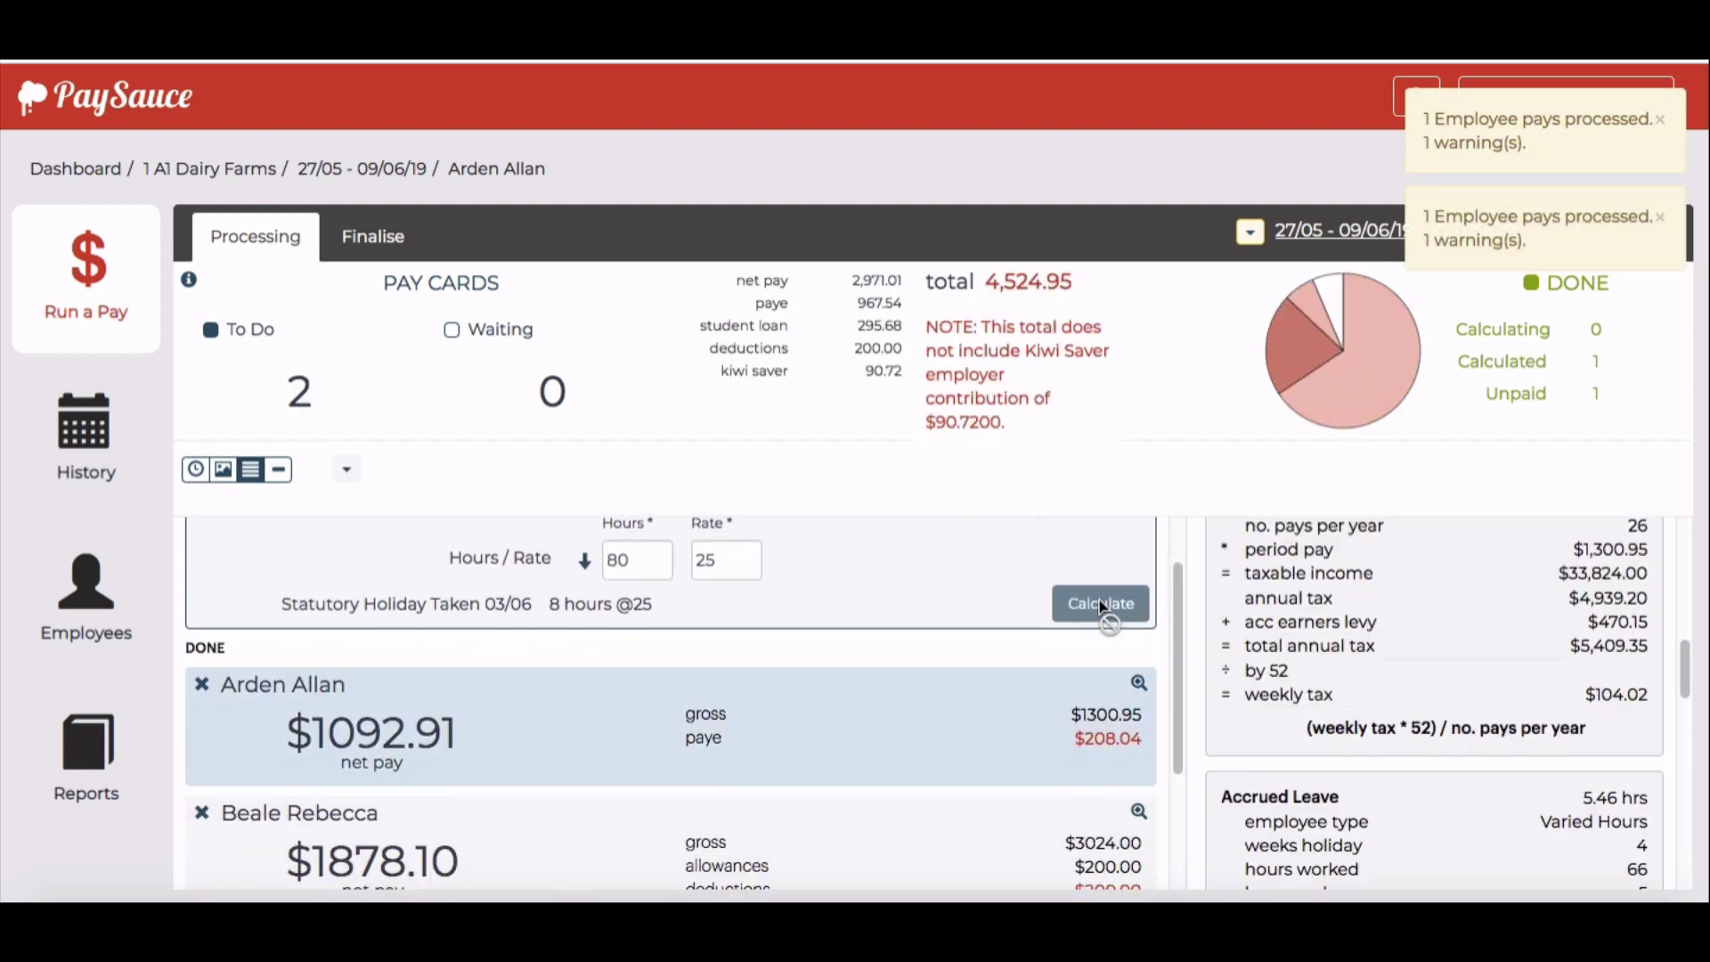
{"action": "left_click", "coordinate": [383, 246]}
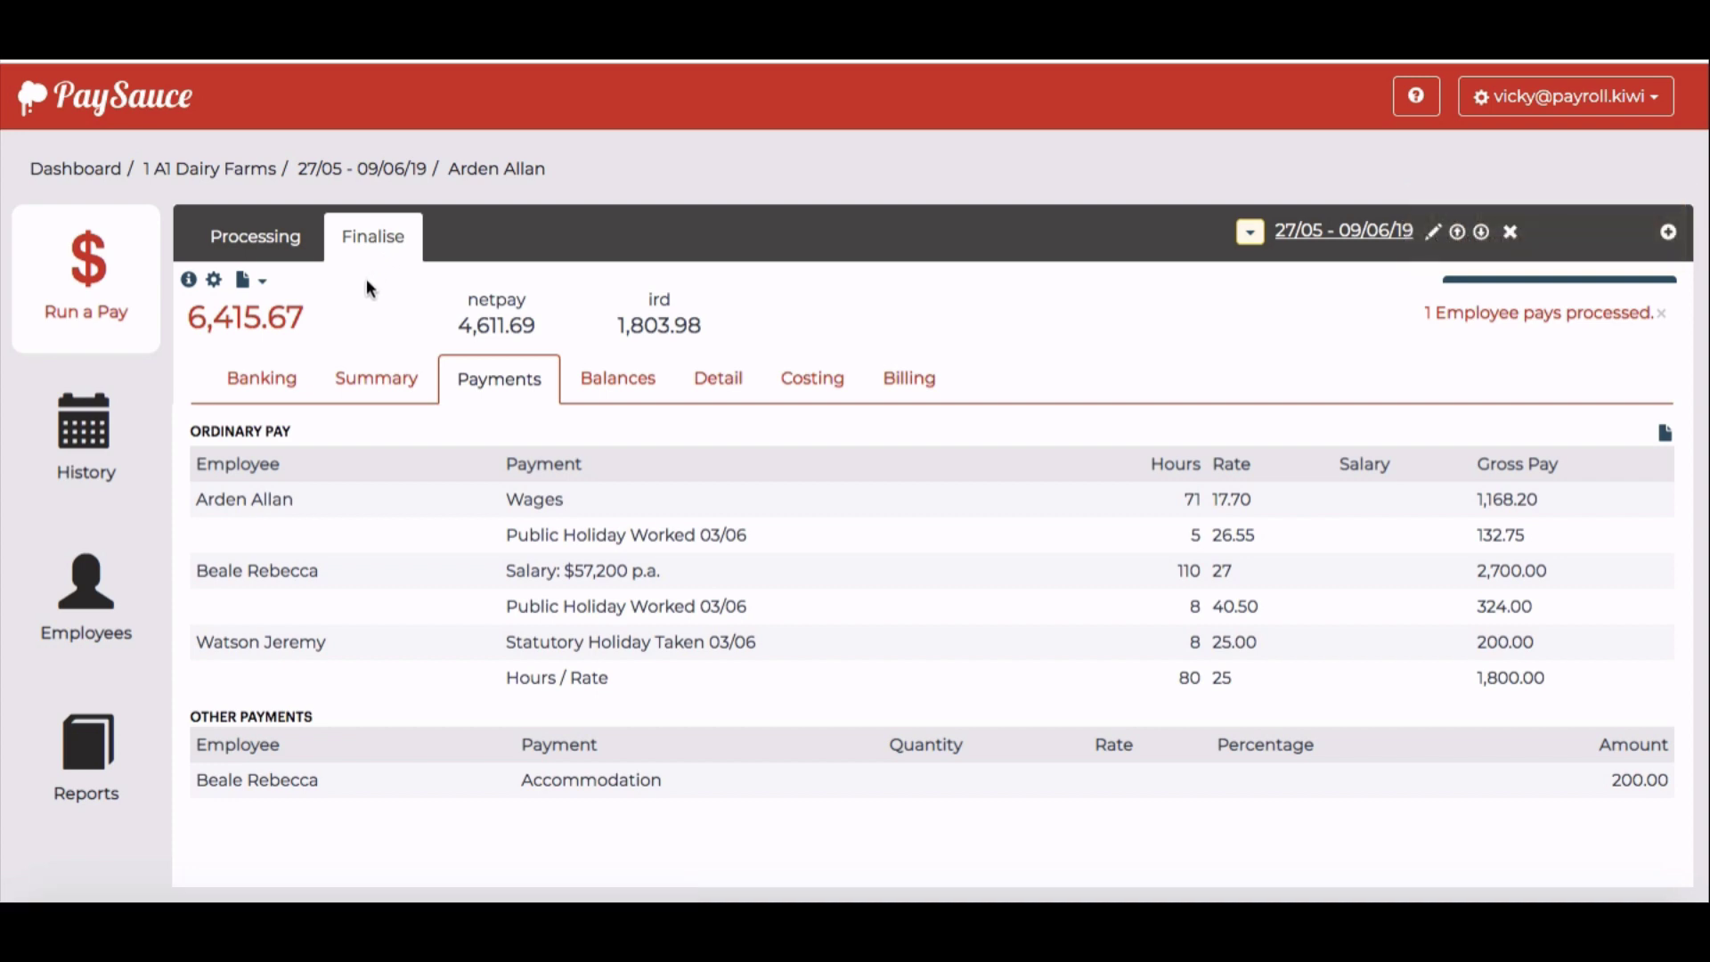